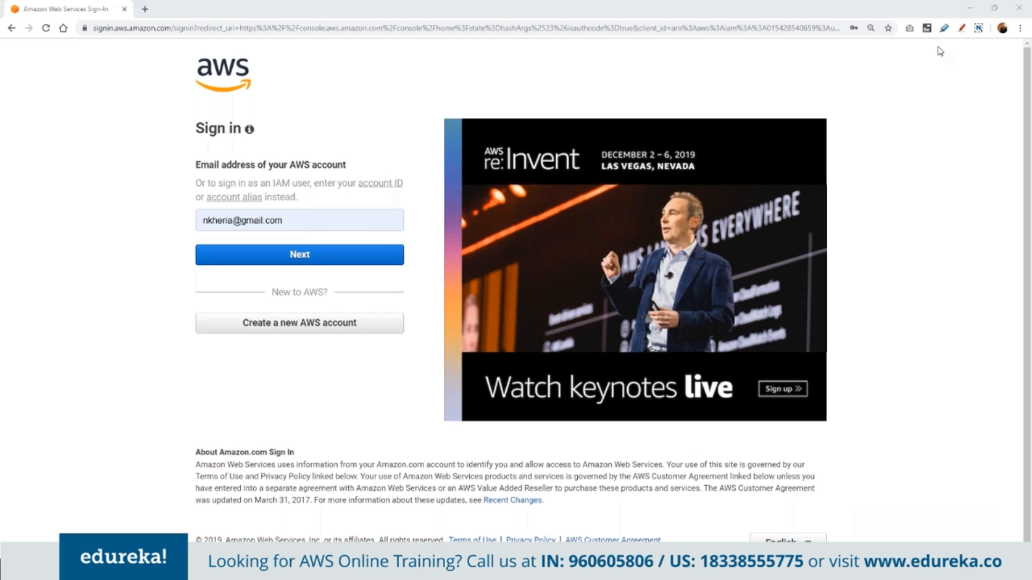
Step: View the registration form for a new AWS account, and return to the sign-in page
click(299, 255)
click(315, 326)
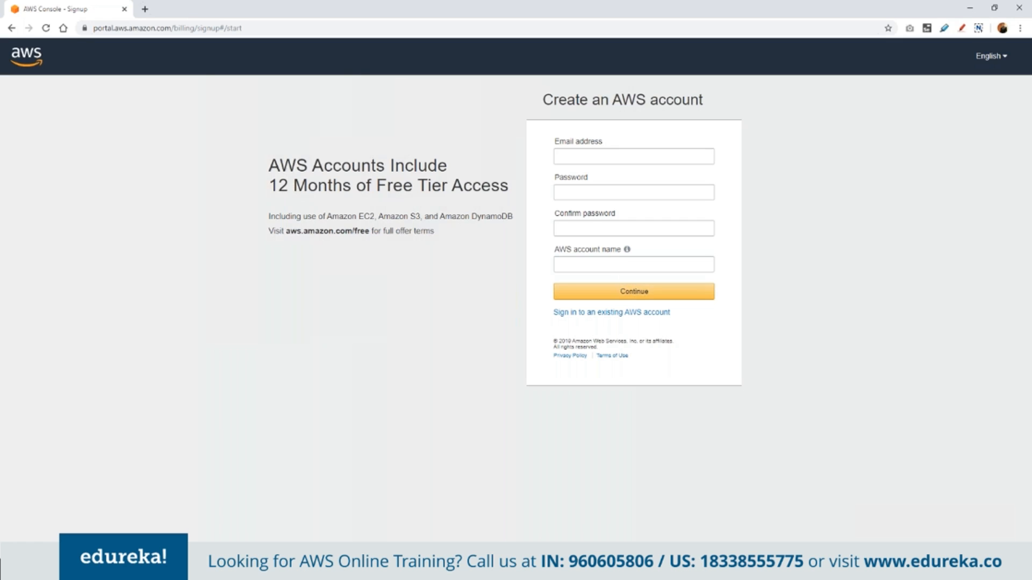
click(11, 32)
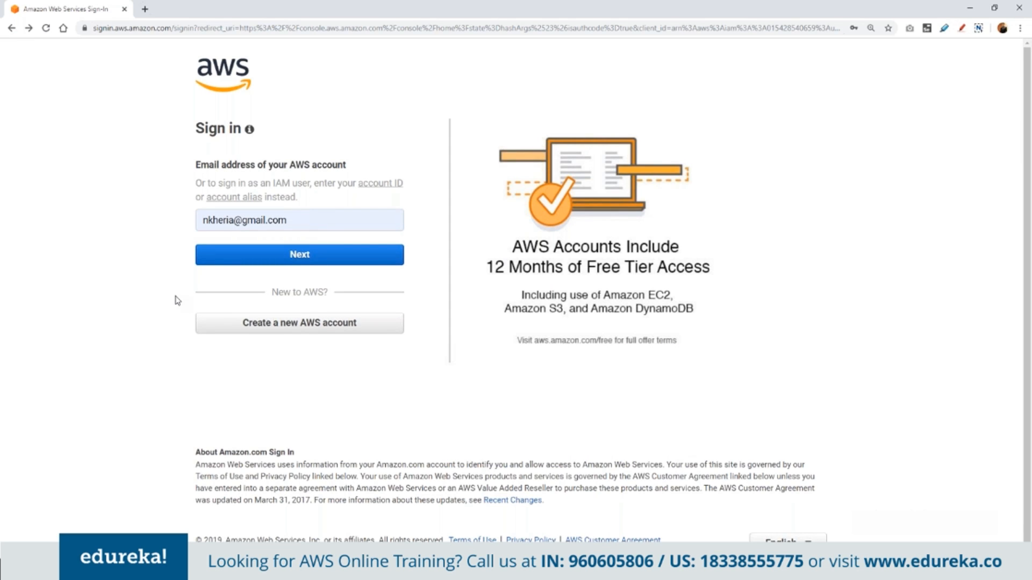
Step: Sign in to the AWS Management Console with the prefilled account e-mail and the account password
click(265, 256)
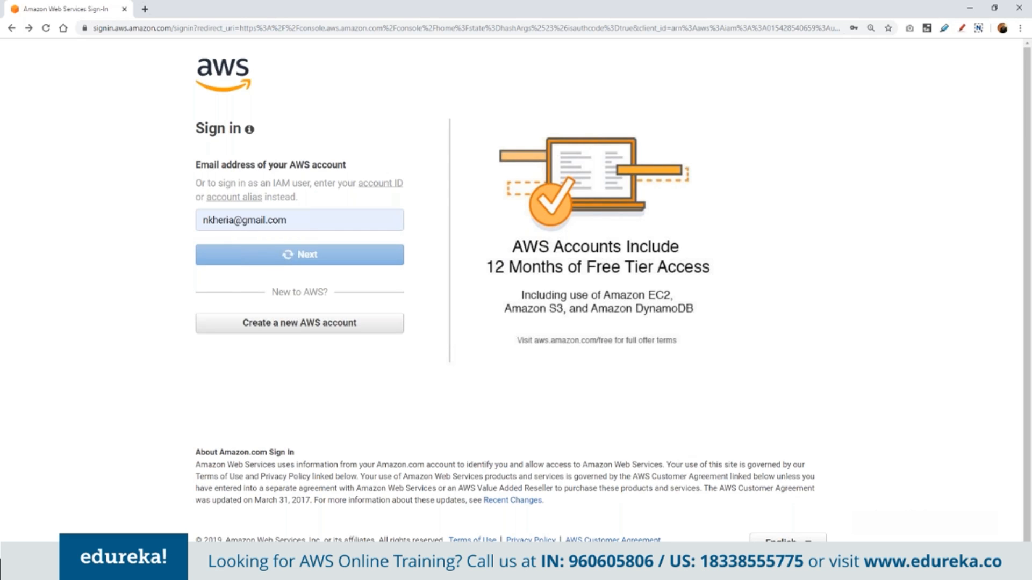
click(256, 216)
click(244, 246)
click(244, 248)
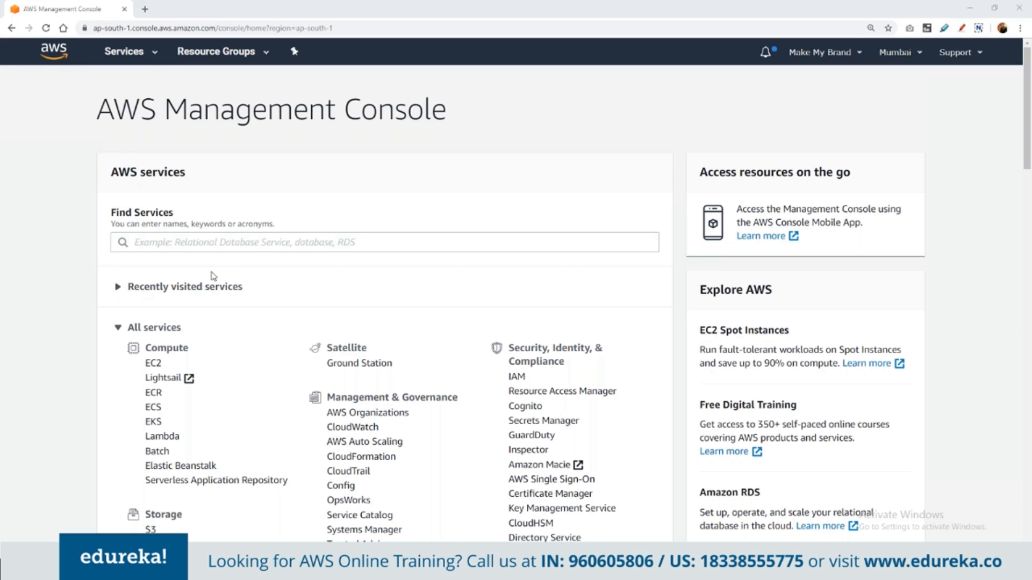
Step: Search the AWS services for ec2, look over the full service list, and open the EC2 dashboard
click(196, 243)
text(ec2)
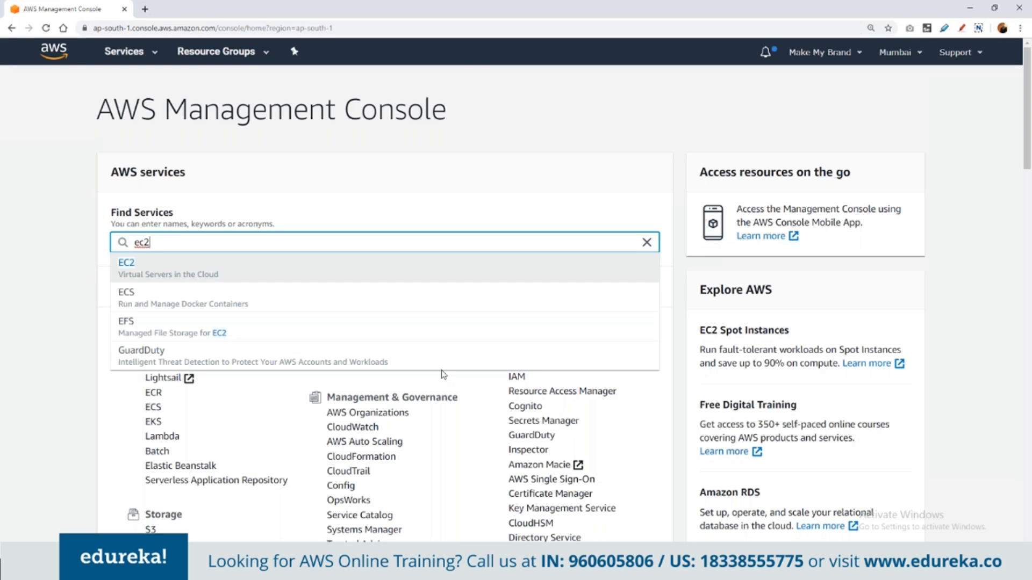
click(103, 498)
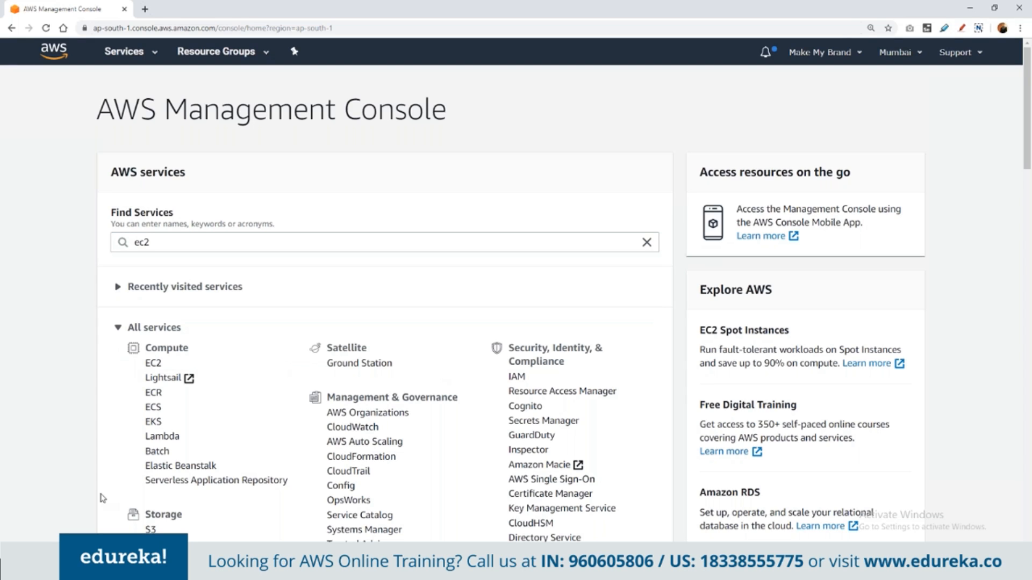
scroll(102, 498, down, 1)
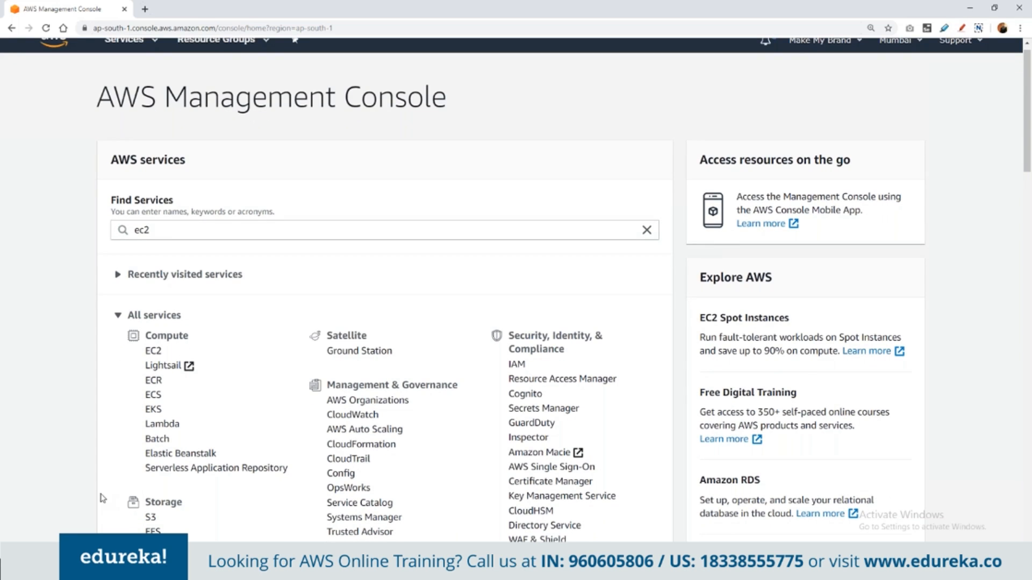
scroll(103, 498, down, 8)
scroll(444, 251, down, 1)
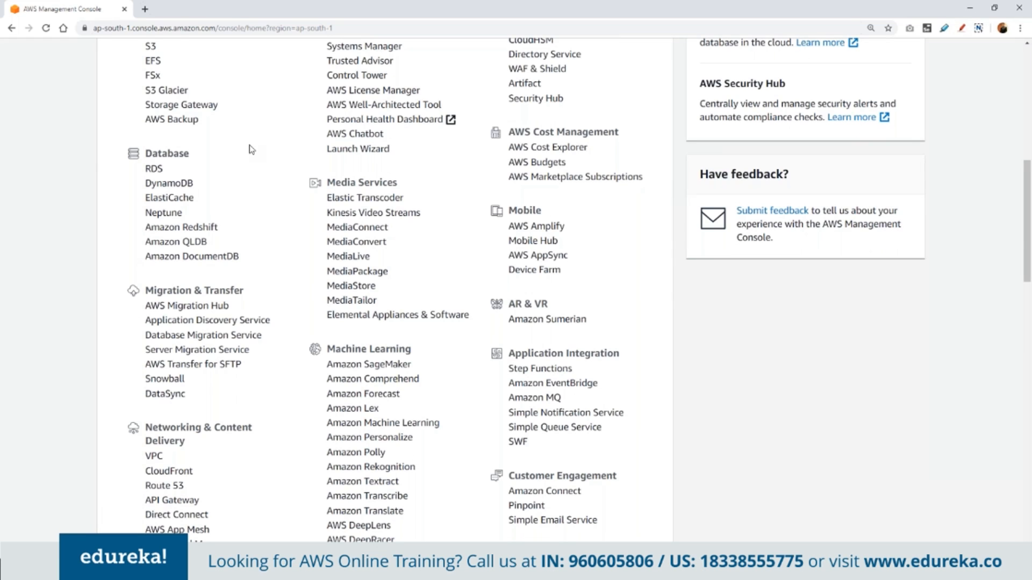
scroll(251, 149, up, 1)
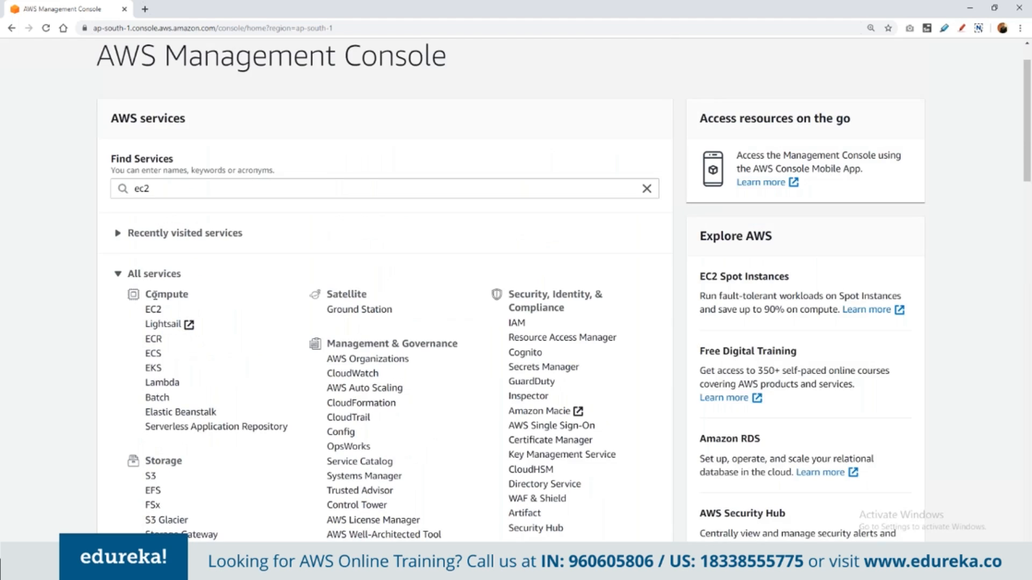
key(Return)
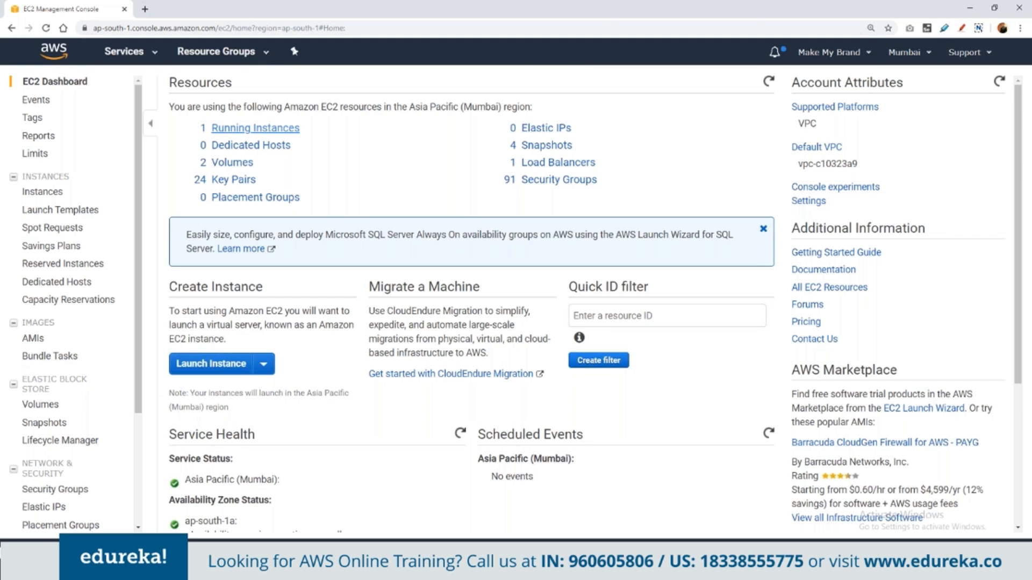
Step: From the running instances list, start a new instance launch and select the Ubuntu Server 18.04 LTS (HVM), 64-bit (x86) image
click(255, 128)
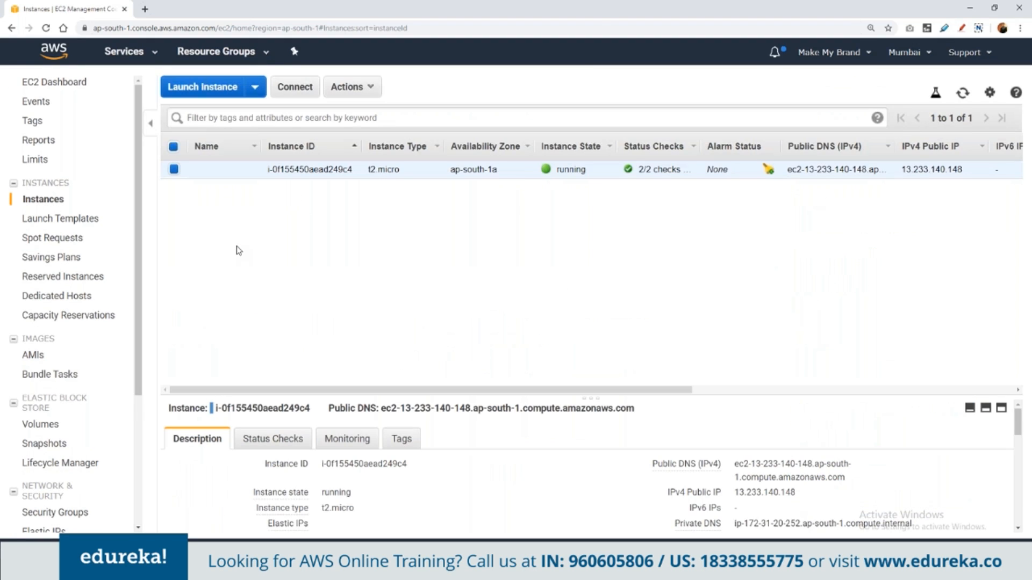
click(196, 89)
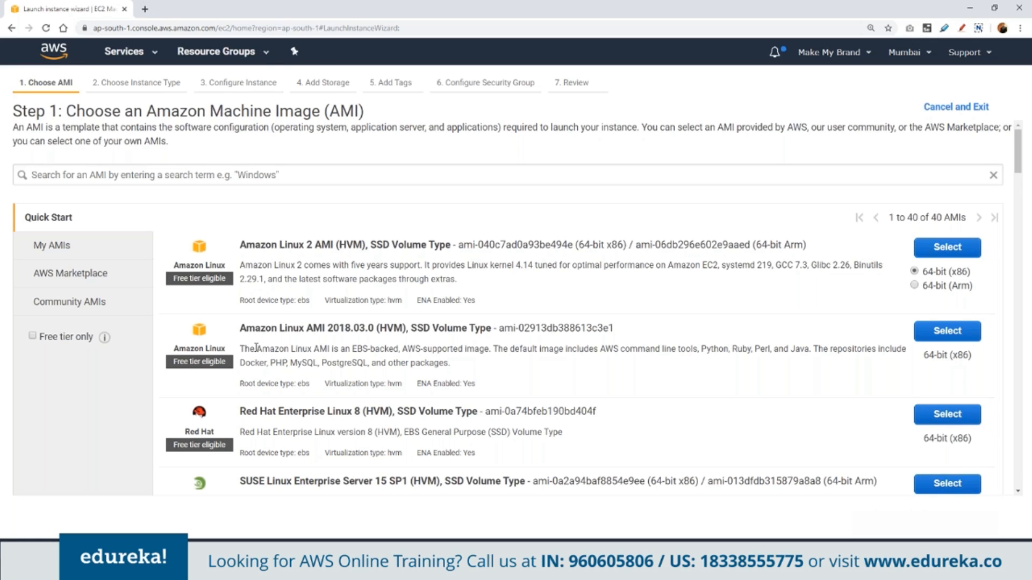
scroll(257, 348, down, 1)
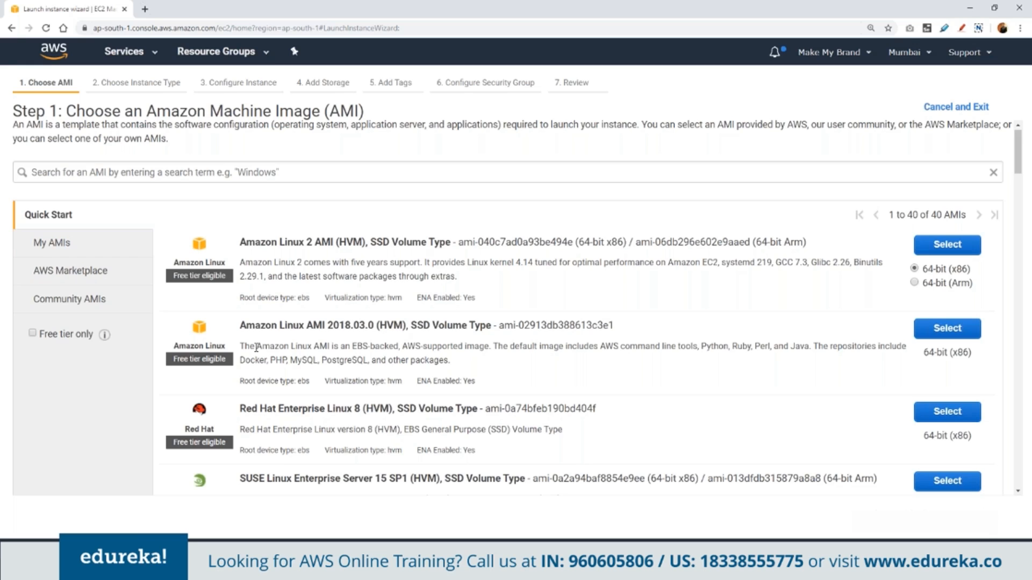
scroll(256, 347, down, 5)
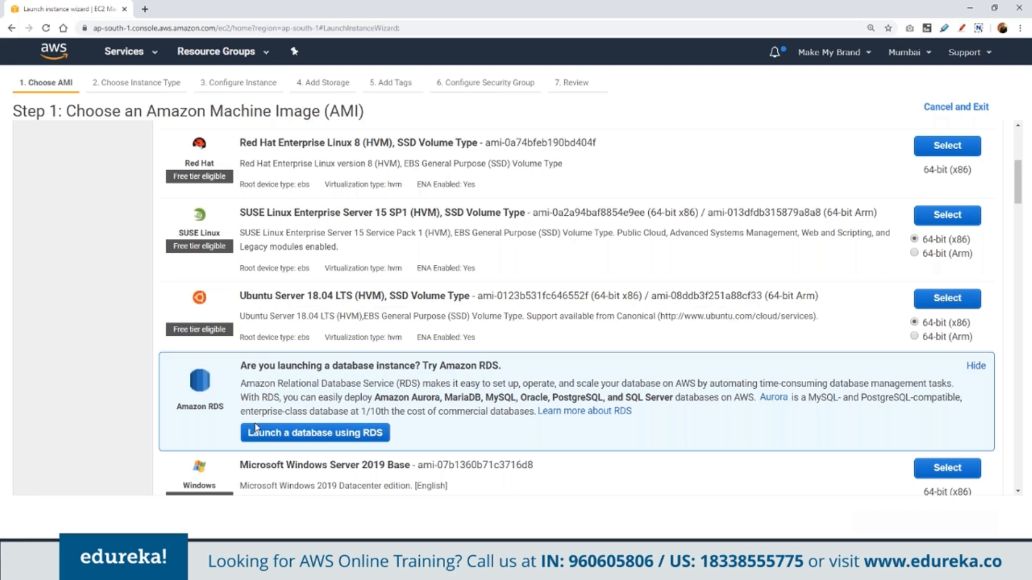
scroll(254, 427, up, 1)
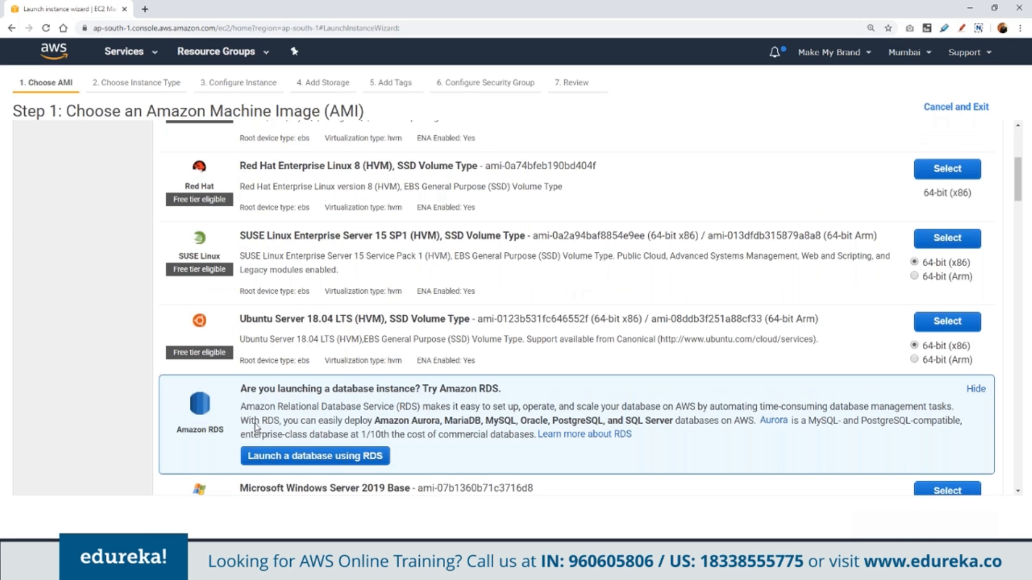
scroll(256, 427, up, 5)
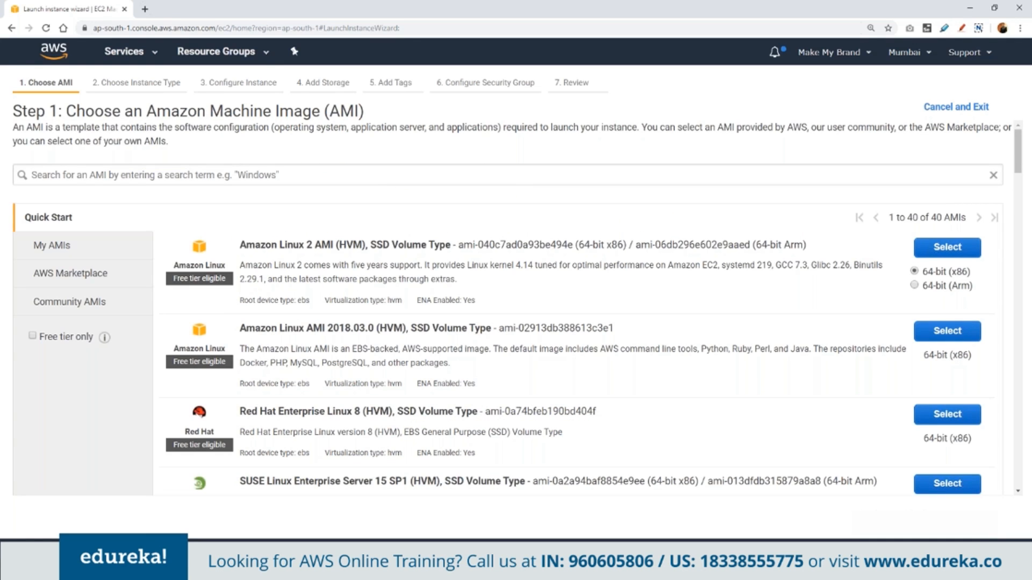
scroll(256, 427, down, 4)
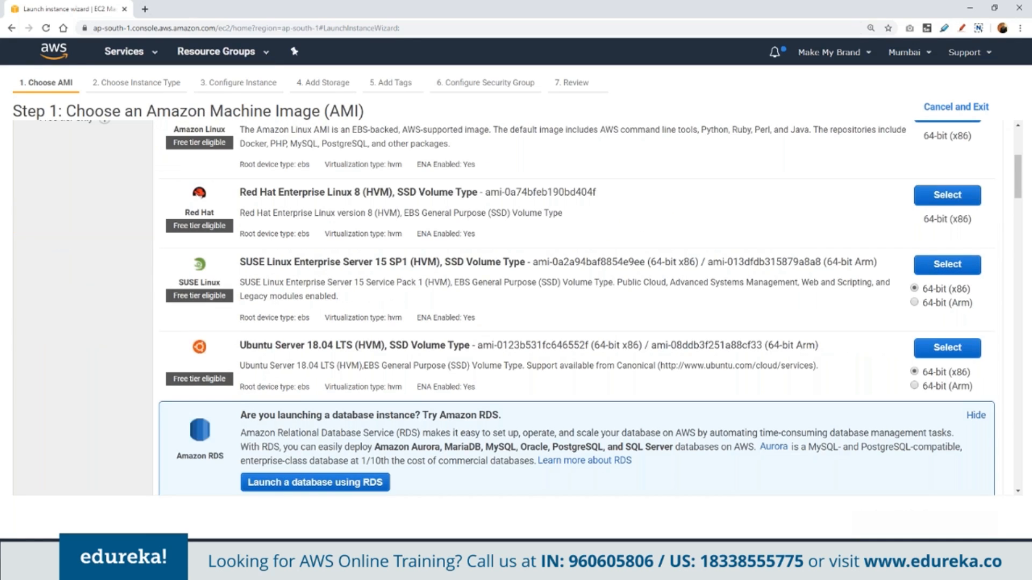
scroll(369, 409, down, 5)
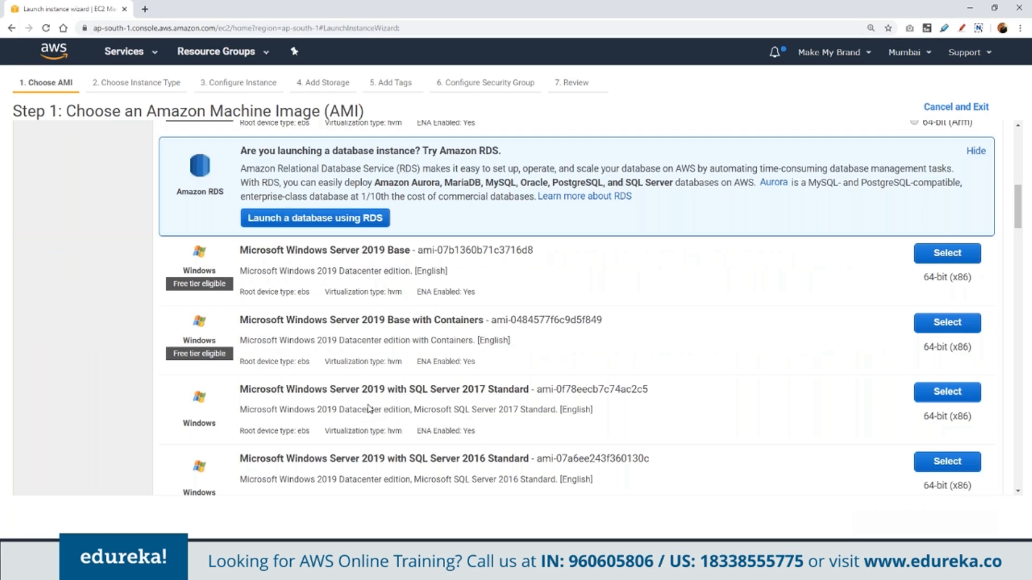
scroll(369, 409, down, 10)
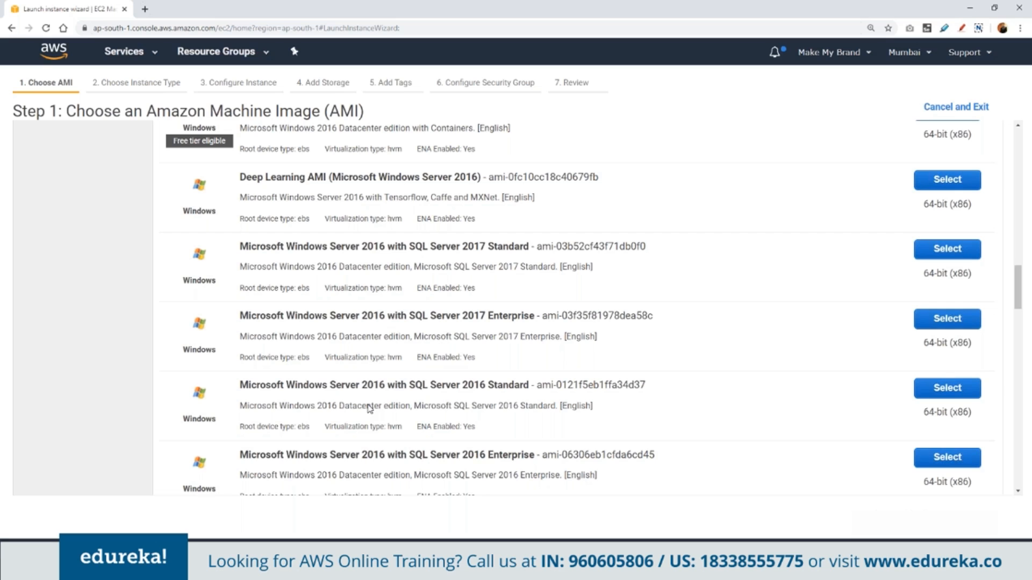
scroll(369, 409, down, 5)
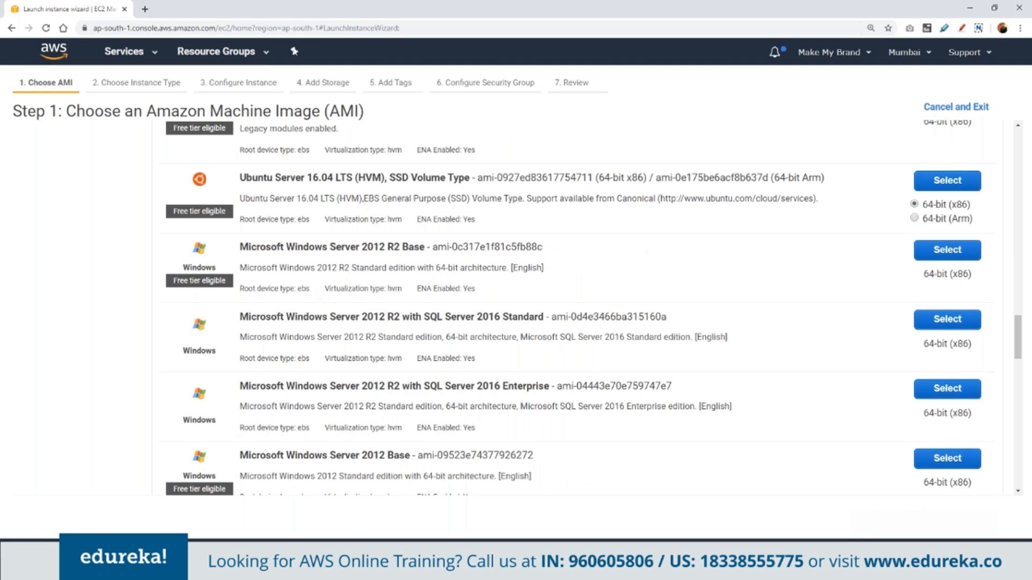
scroll(369, 409, down, 5)
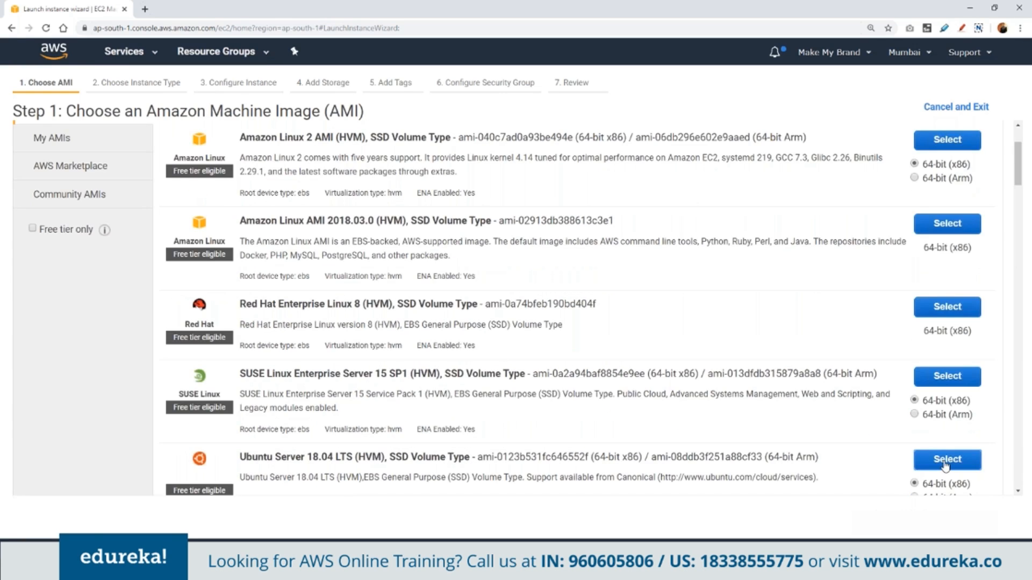
click(945, 462)
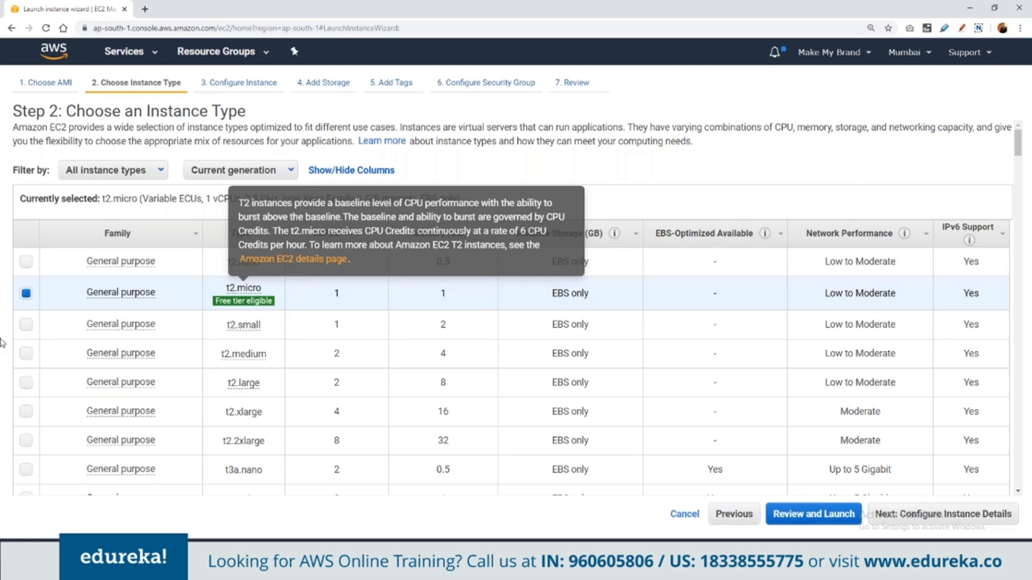
Step: Compare the vCPUs, memory, instance storage and network performance of the available t2, t3 and m5ad general purpose instance types
mouse_move(263, 303)
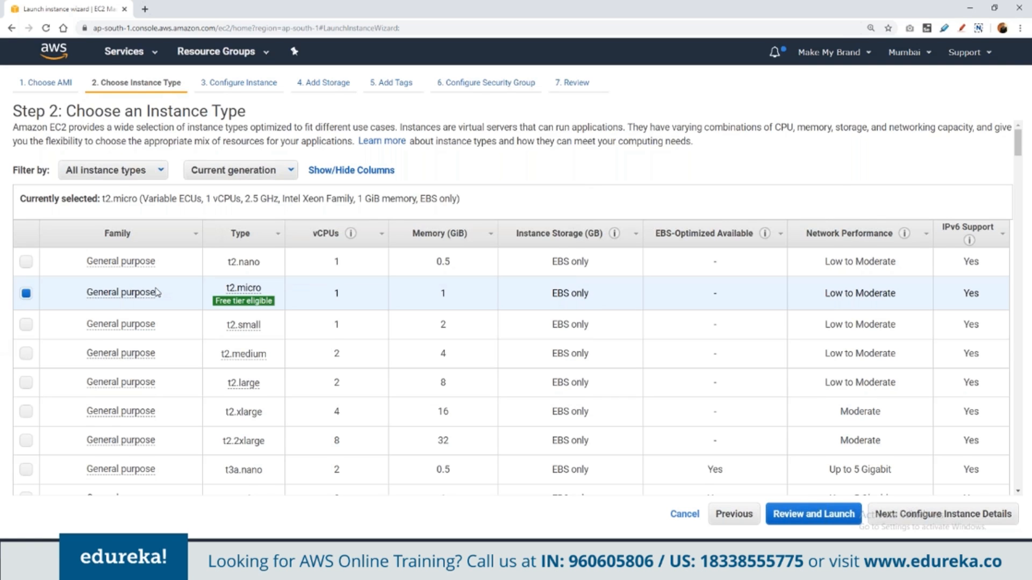
scroll(263, 202, down, 5)
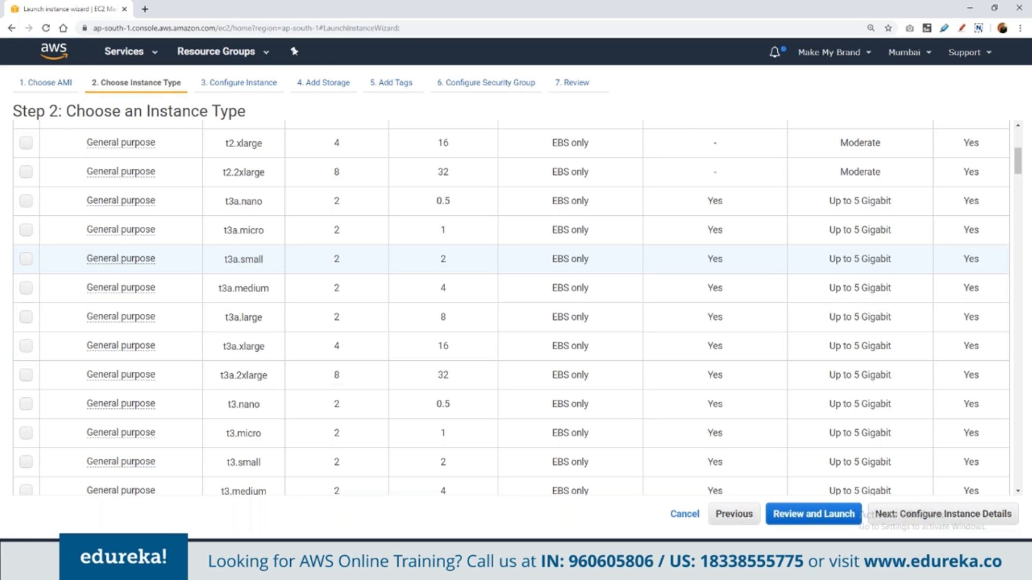
scroll(342, 250, up, 5)
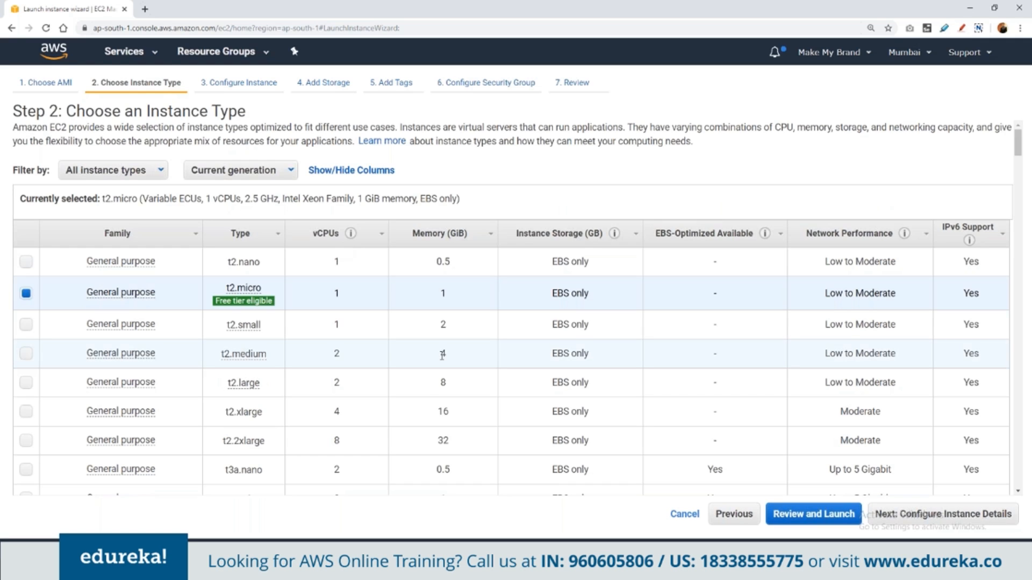
scroll(442, 355, down, 5)
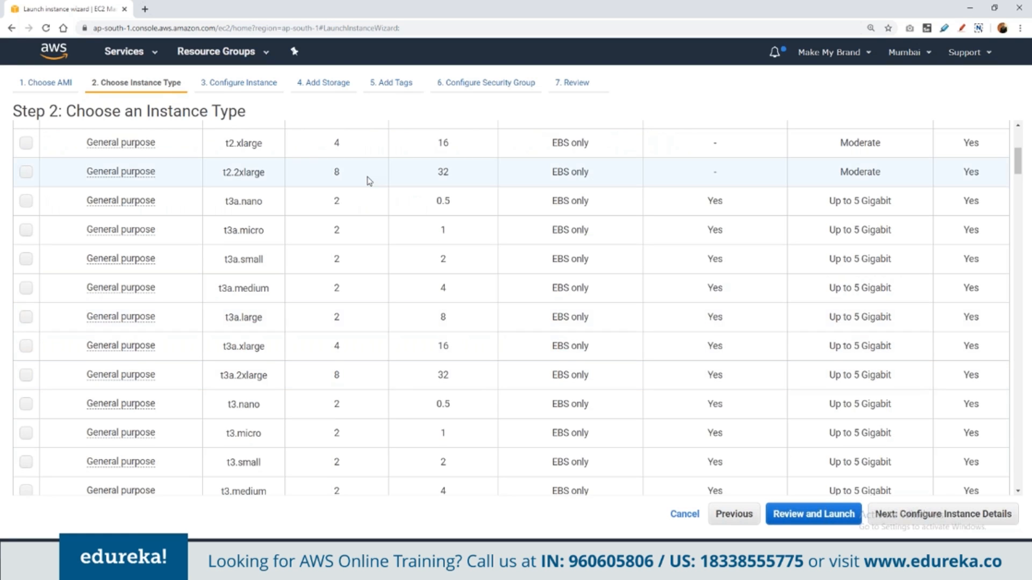
scroll(369, 181, up, 5)
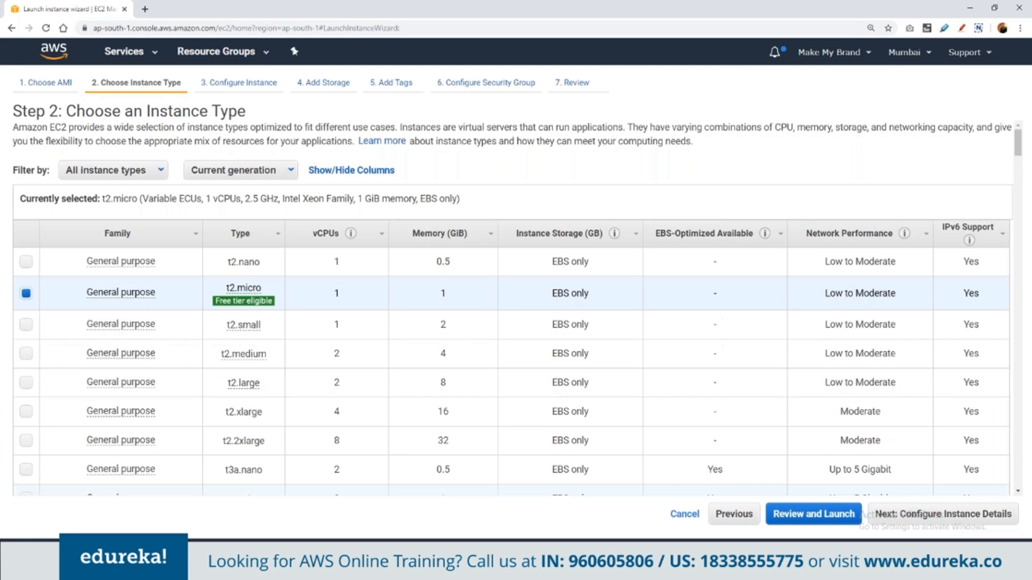
scroll(377, 360, down, 10)
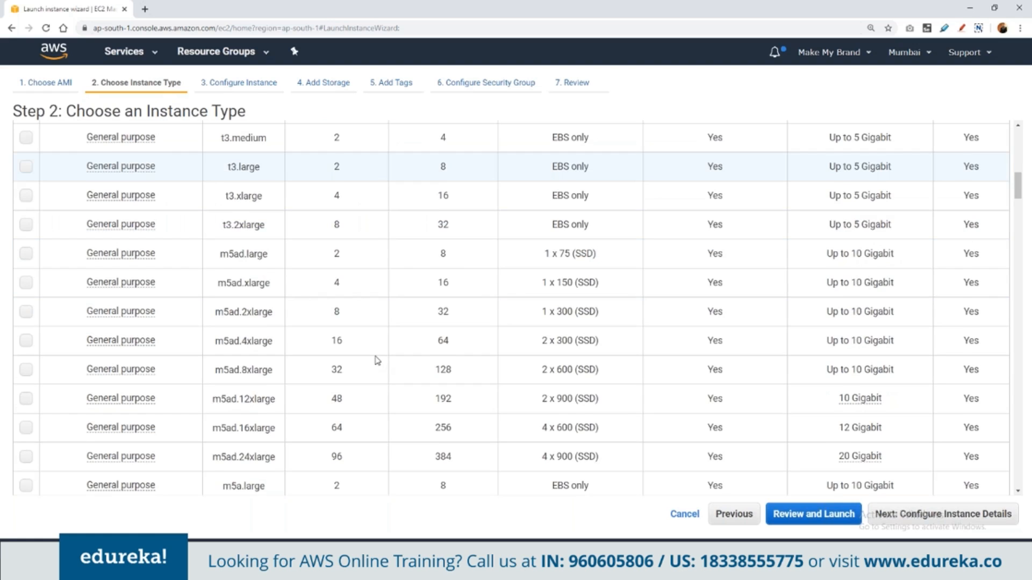
scroll(377, 361, down, 2)
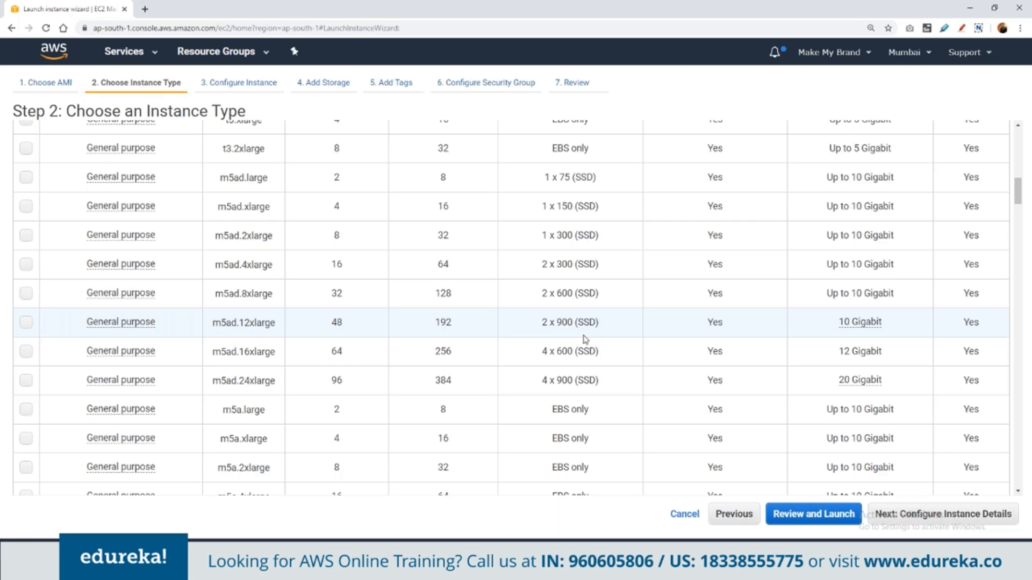
scroll(585, 339, up, 1)
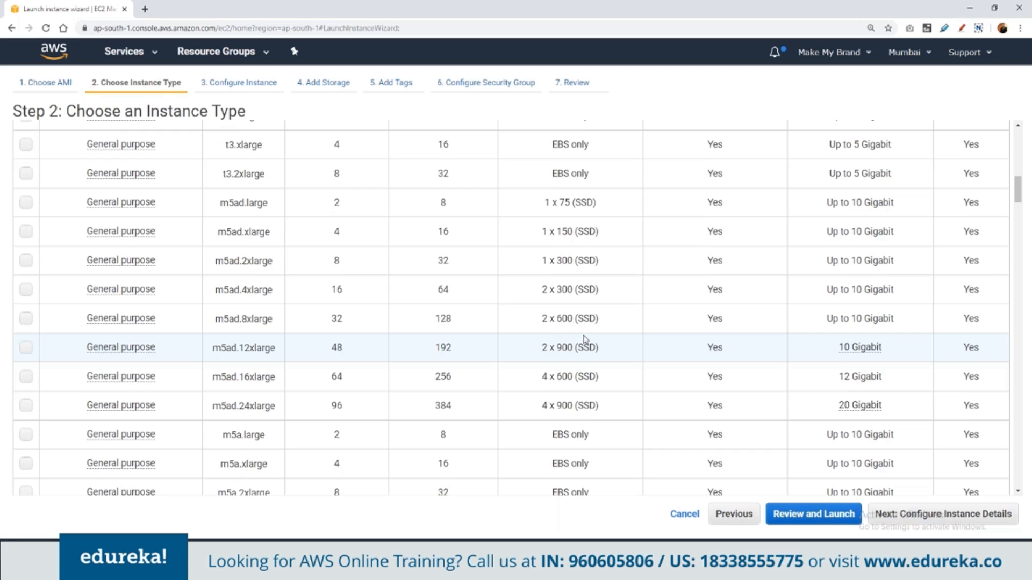
scroll(332, 306, up, 10)
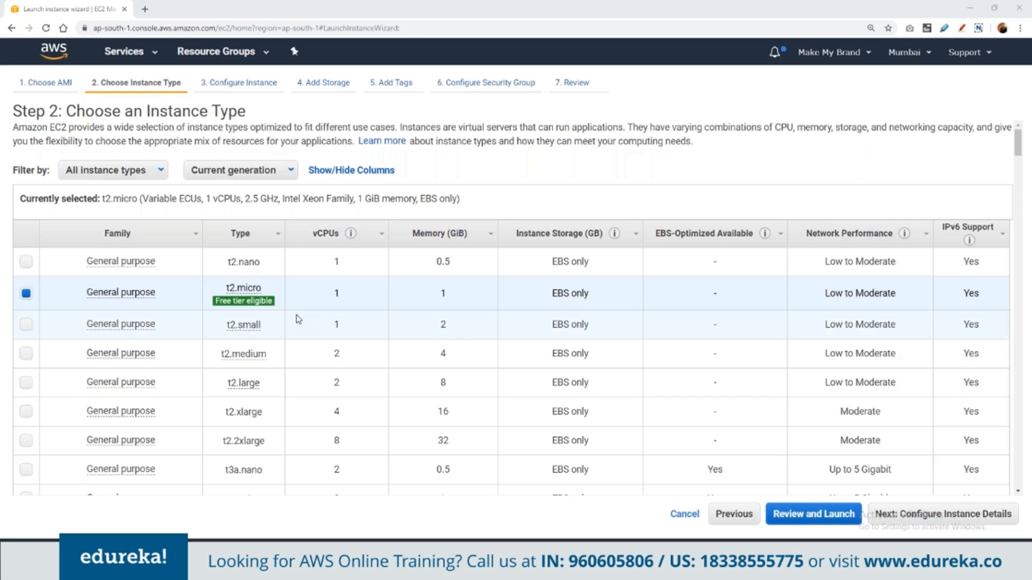
Step: Keep t2.micro and the default instance details, and set the root volume to 15 GiB with General Purpose SSD (gp2)
mouse_move(237, 312)
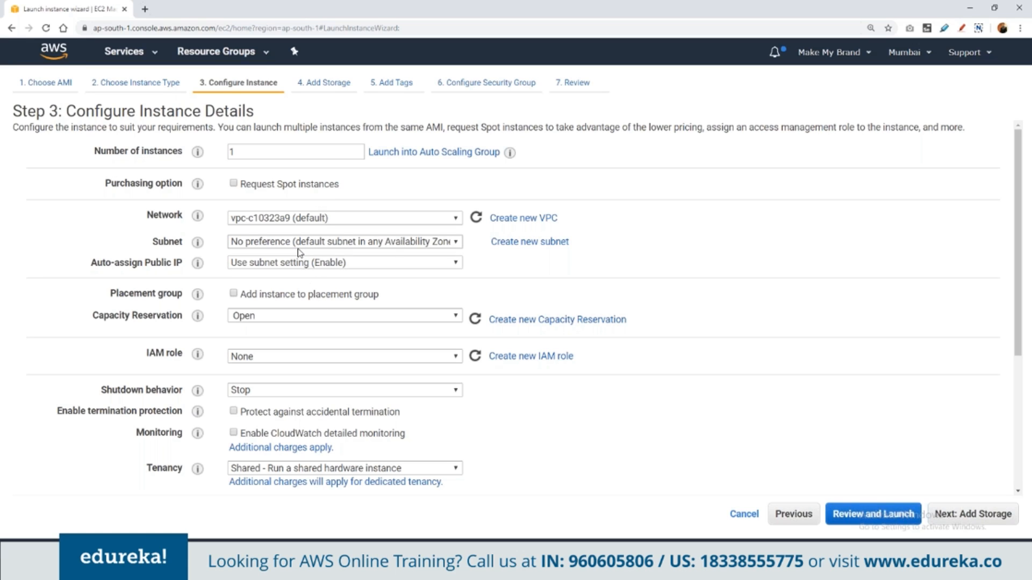
click(973, 520)
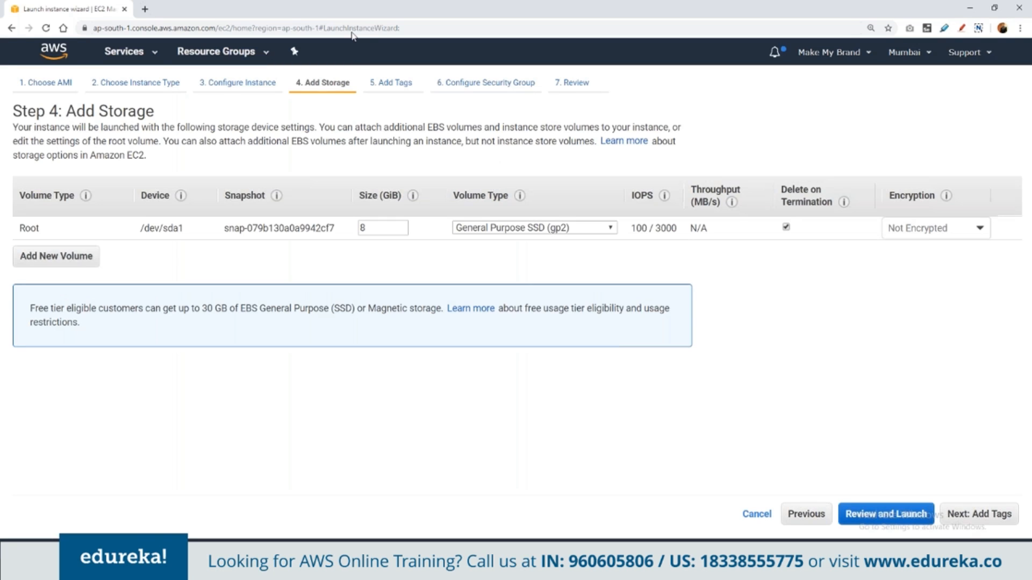
double_click(368, 227)
text(15)
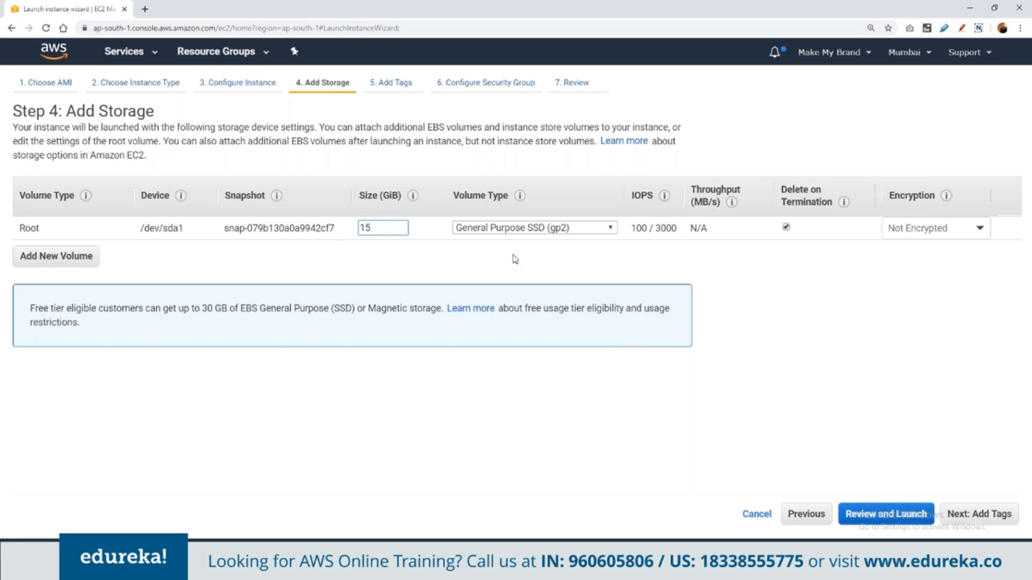
click(515, 231)
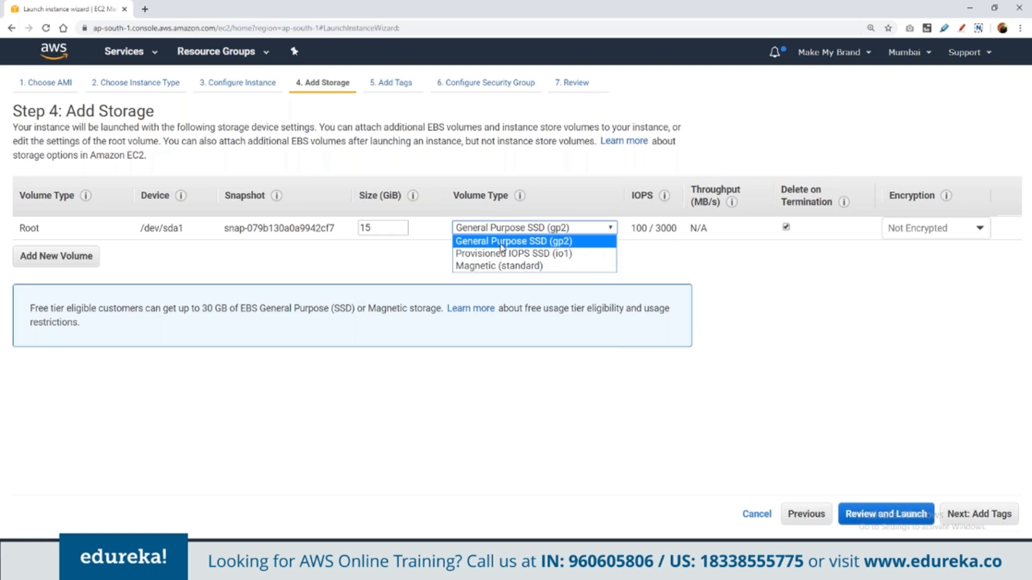
click(501, 246)
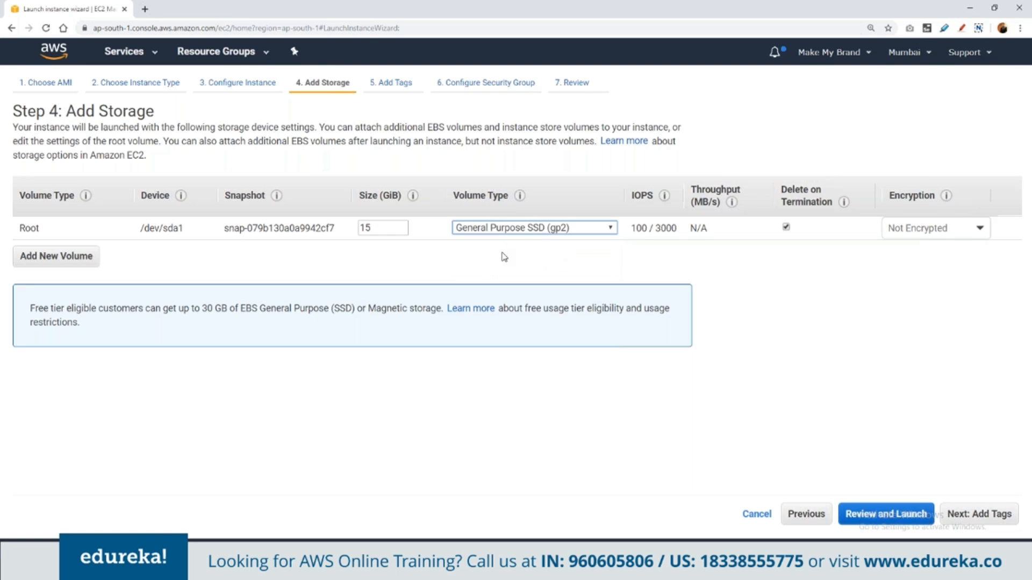
Step: Check the launch review and the storage settings, and go past the tags to the security group configuration
click(875, 515)
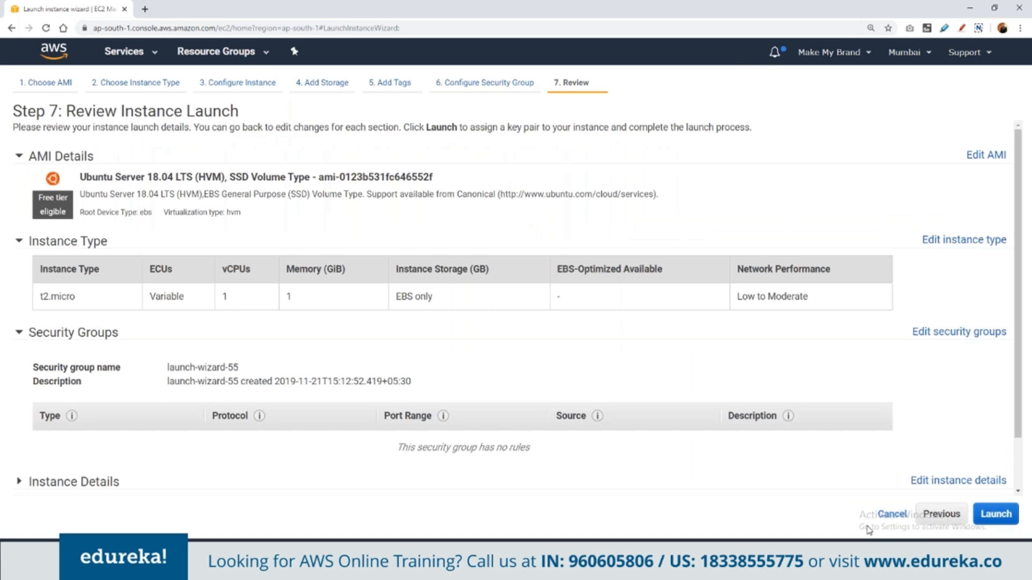
click(942, 514)
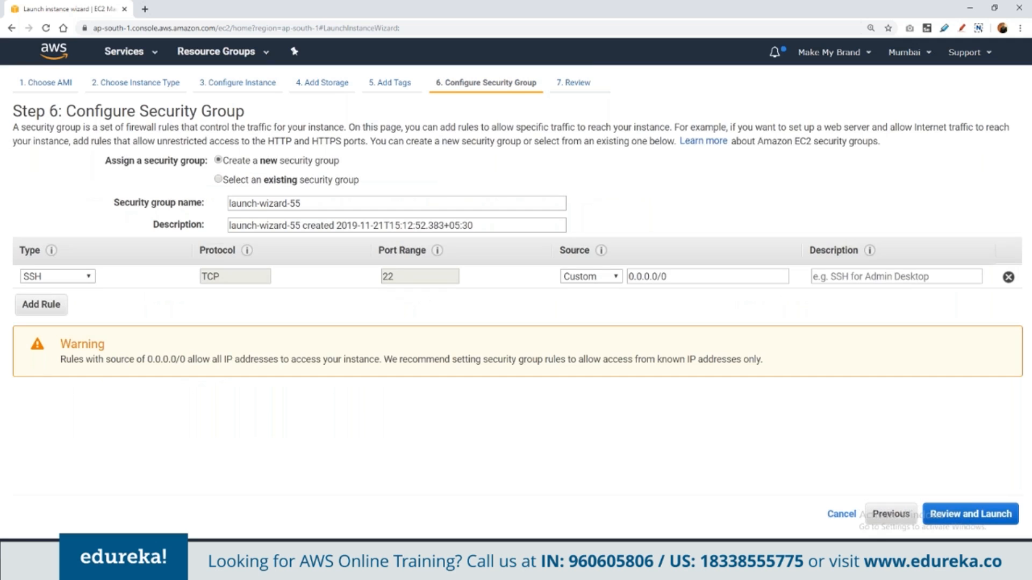
click(323, 82)
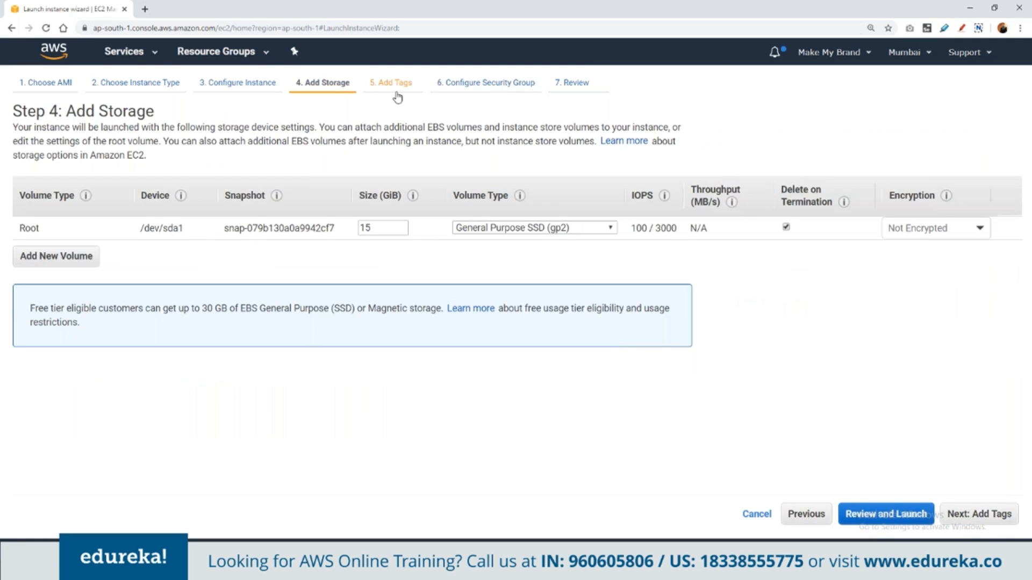
click(396, 92)
click(466, 84)
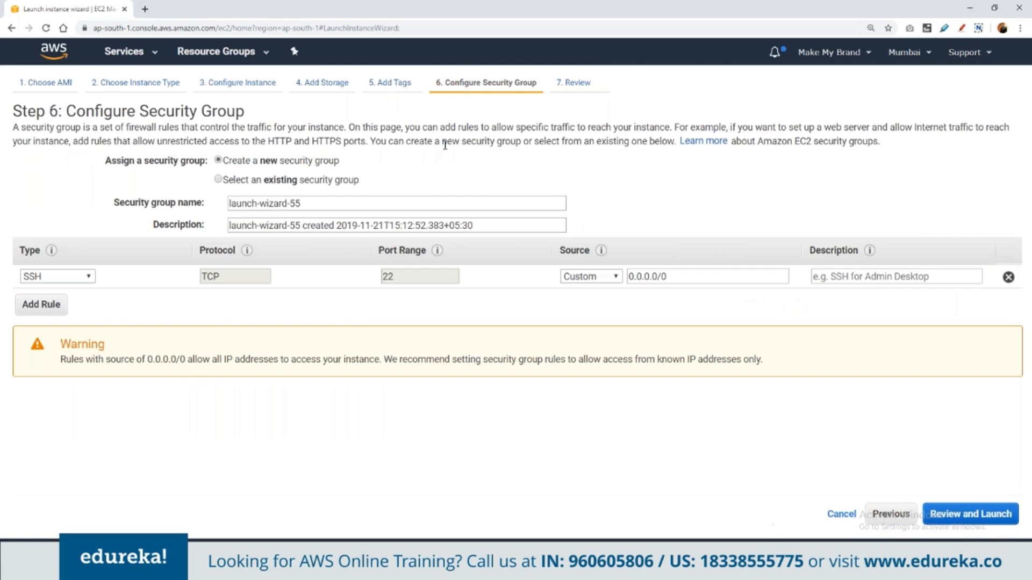
Step: Add a second rule of type HTTP to the new security group
click(29, 304)
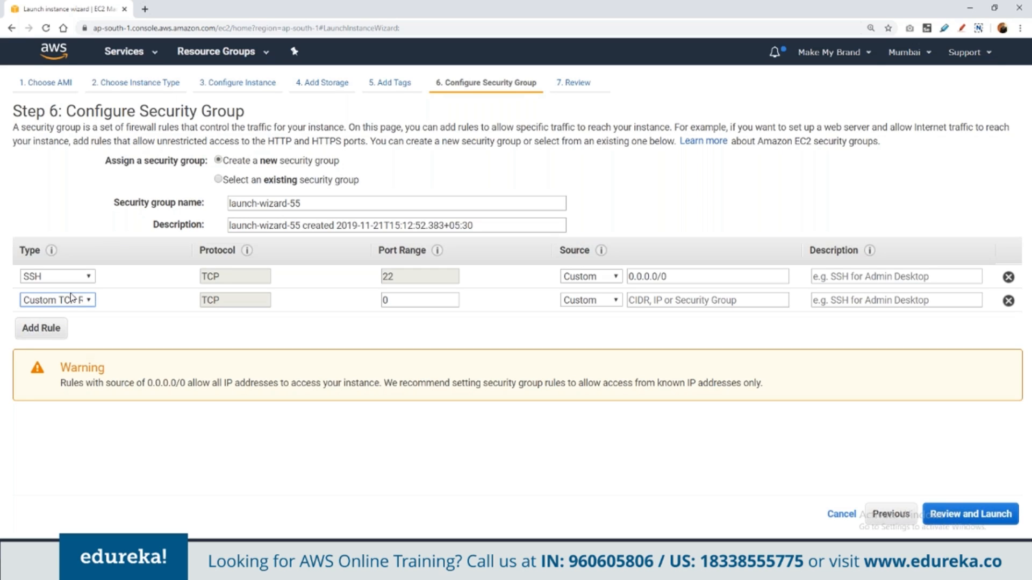
click(144, 9)
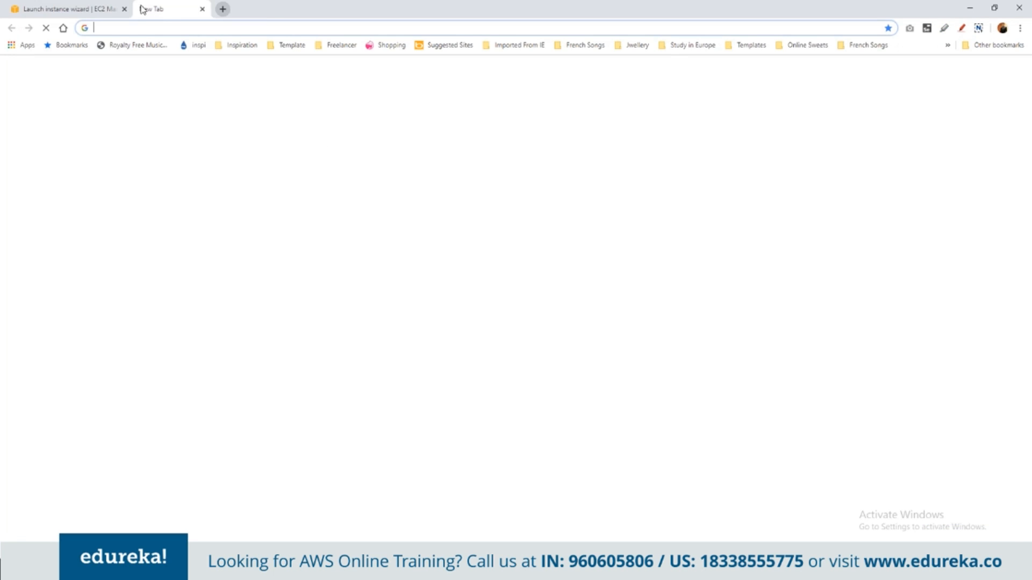
text(http)
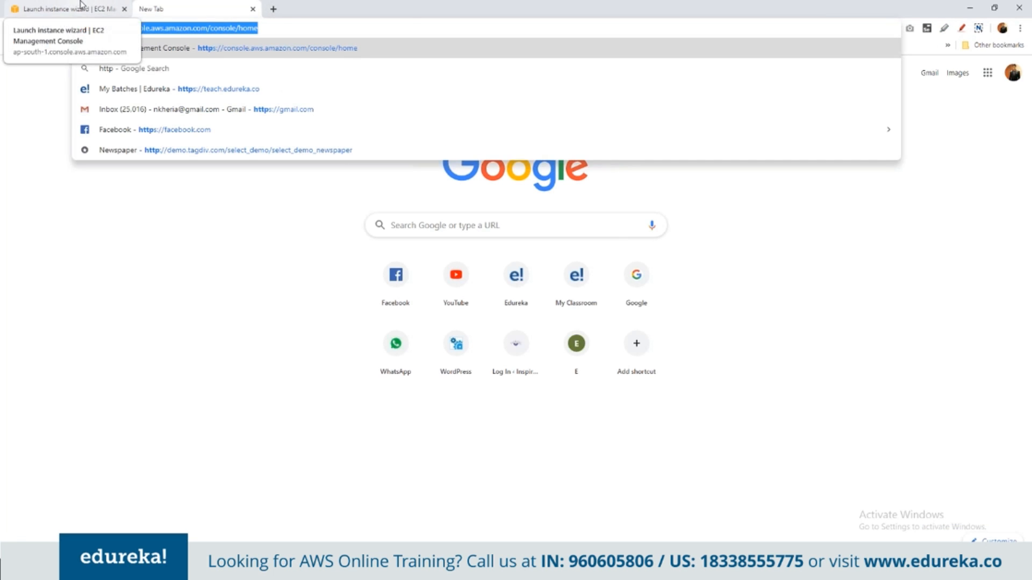
click(81, 4)
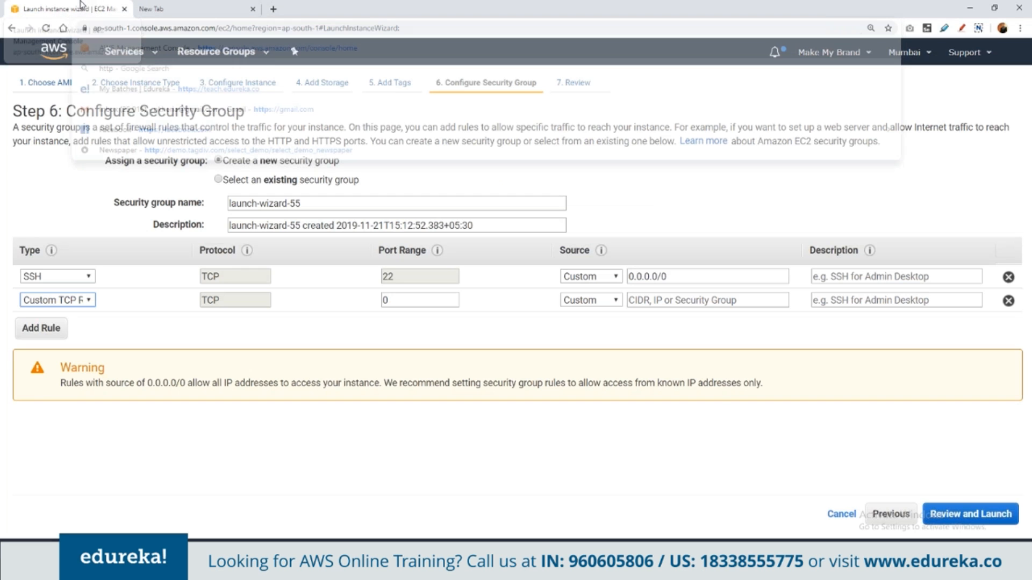
click(57, 300)
click(38, 482)
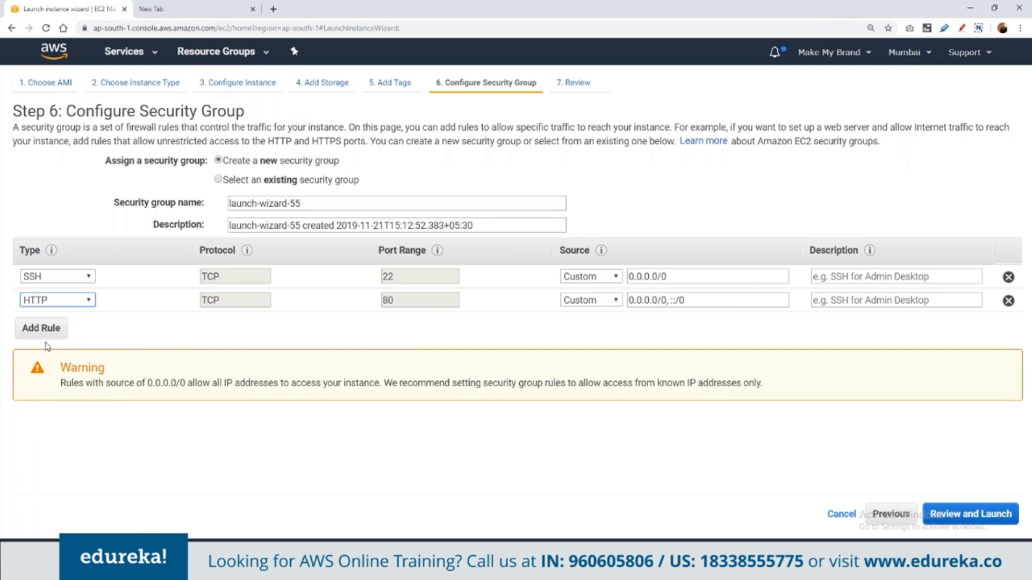
Step: Add a third rule of type HTTPS to the new security group
click(40, 328)
click(72, 325)
scroll(85, 282, down, 1)
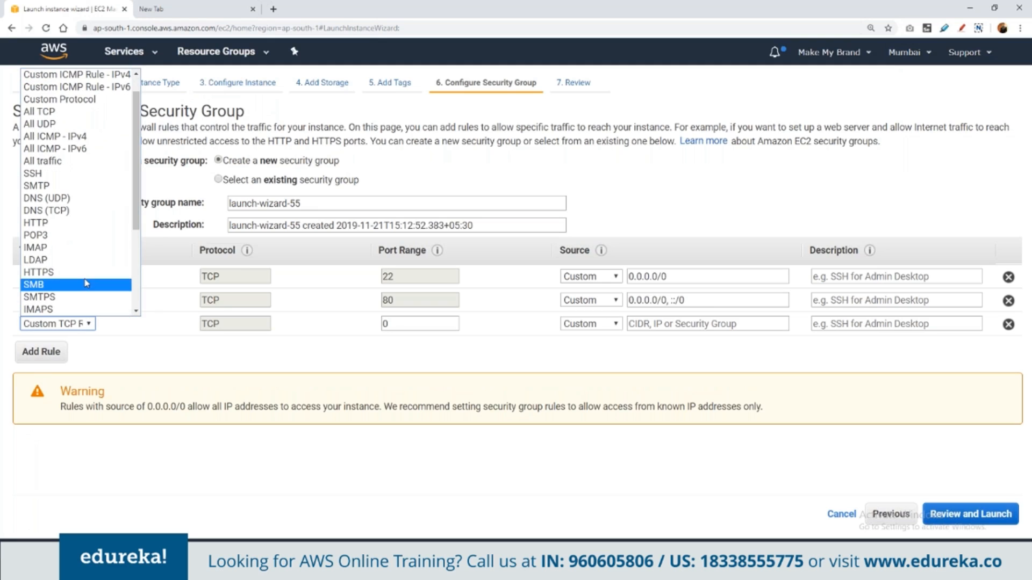
click(85, 273)
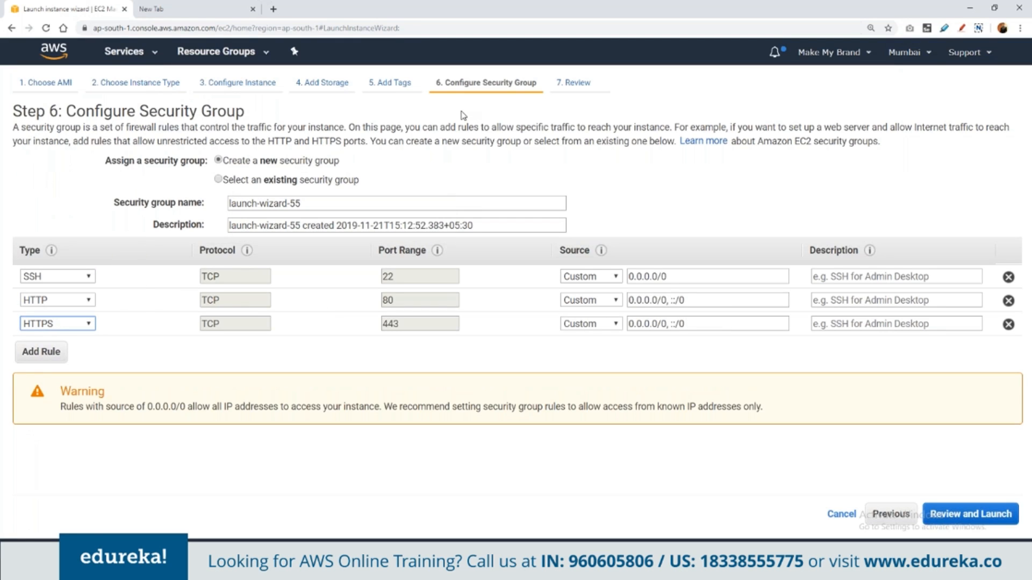
Step: Proceed through the review to the launch, create a new key pair named nov21 and download its private key file
click(994, 515)
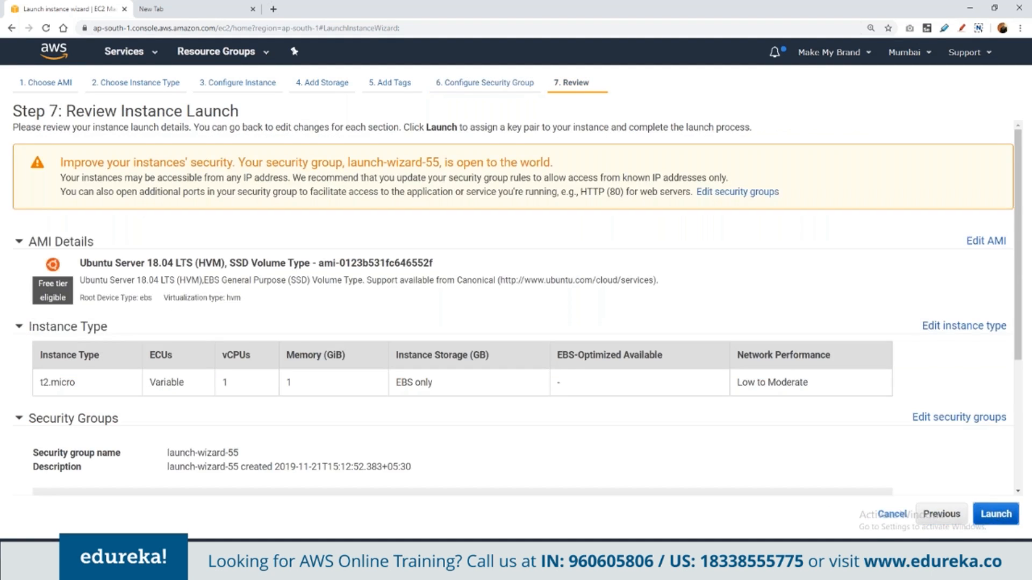
click(996, 514)
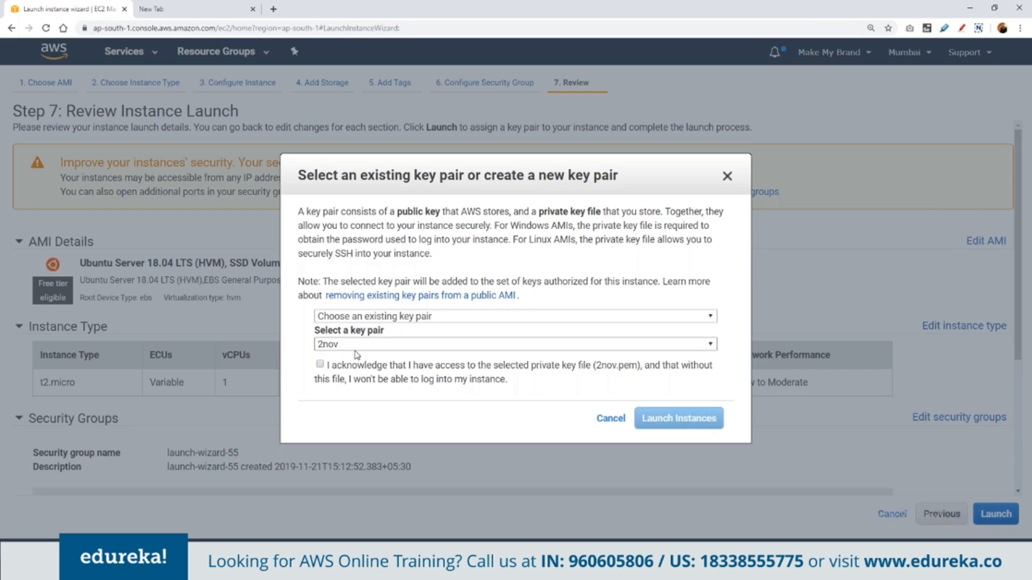
click(371, 344)
click(371, 315)
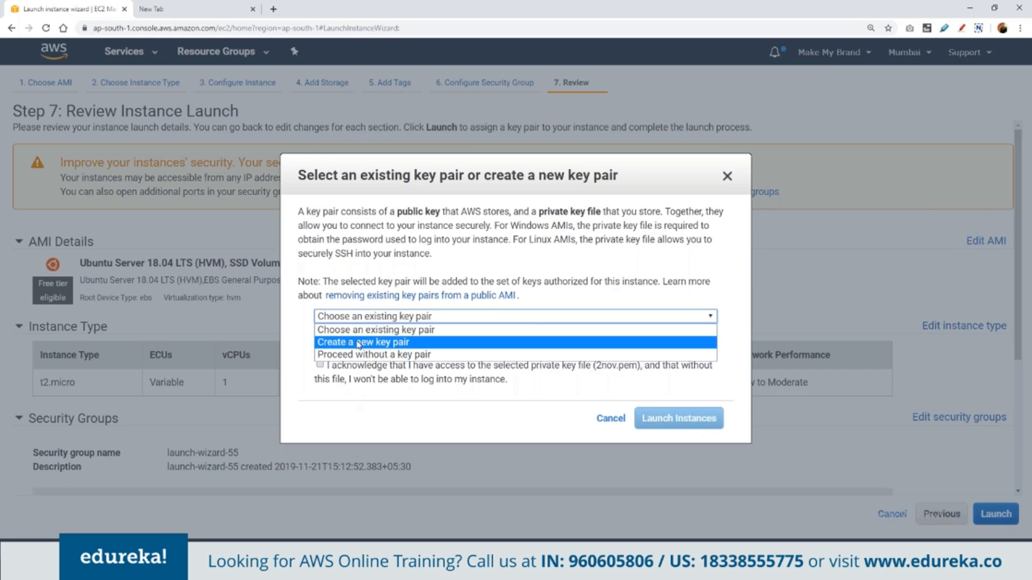
click(358, 339)
text(nov21)
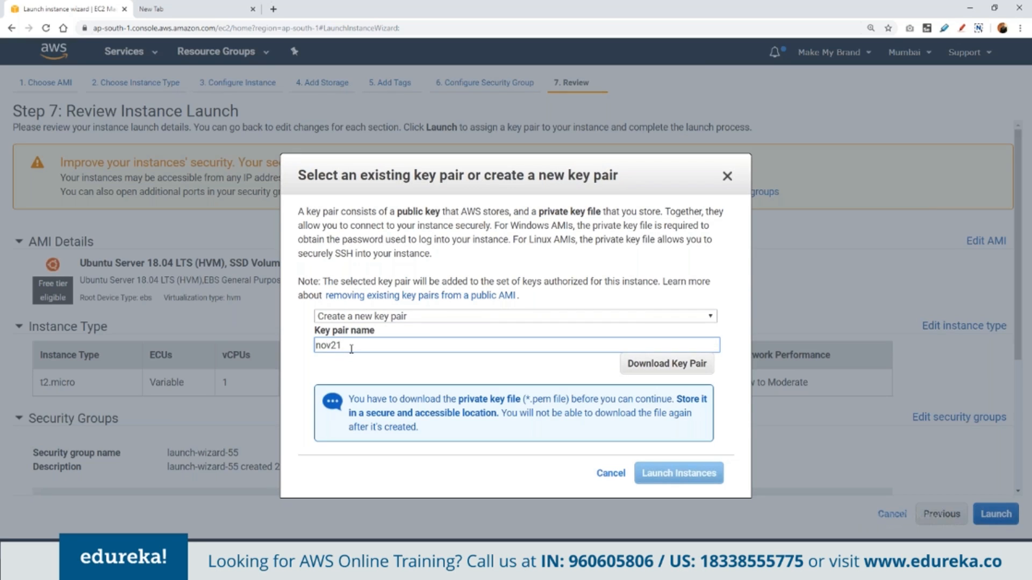
click(679, 368)
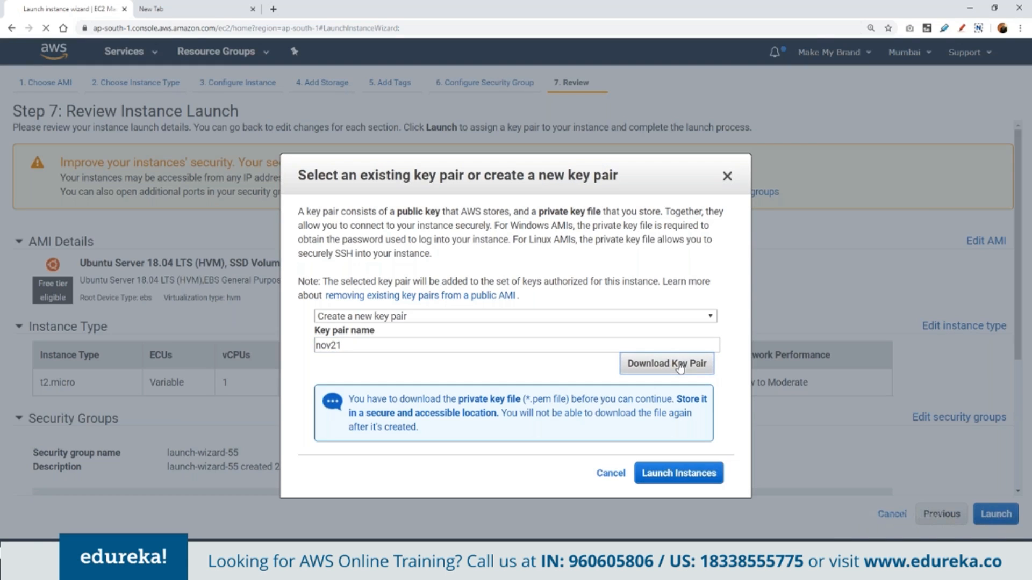
Step: Launch the instance with the new key pair, view the instances list and select the newly launched t2.micro instance
click(679, 472)
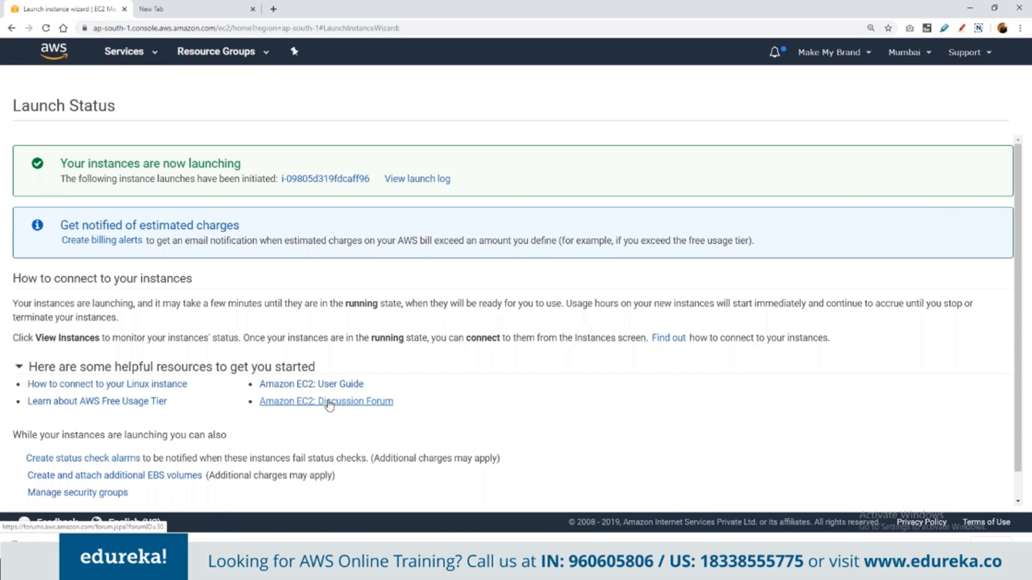
scroll(329, 406, down, 1)
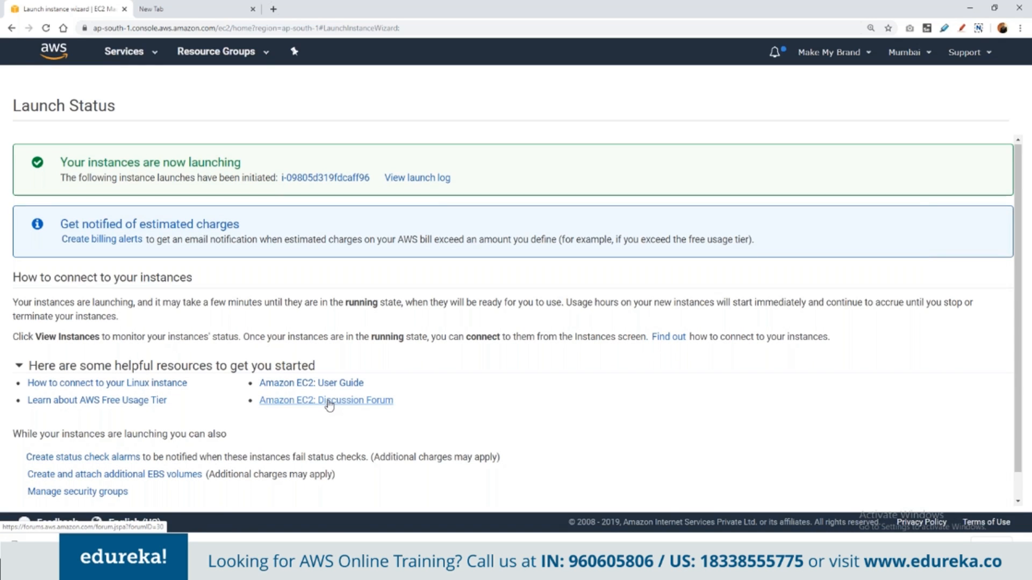
scroll(329, 406, down, 1)
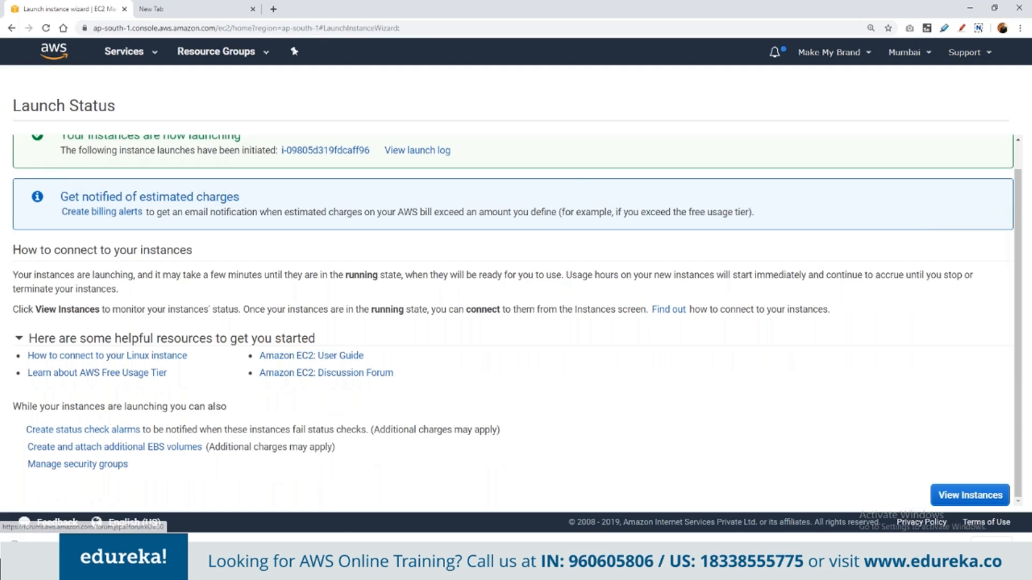
click(962, 495)
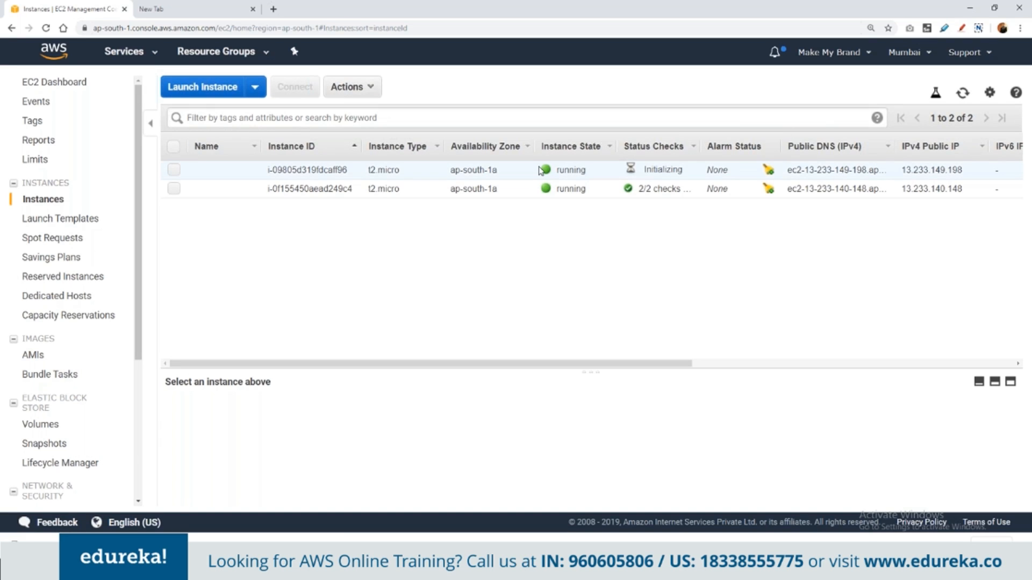
click(540, 171)
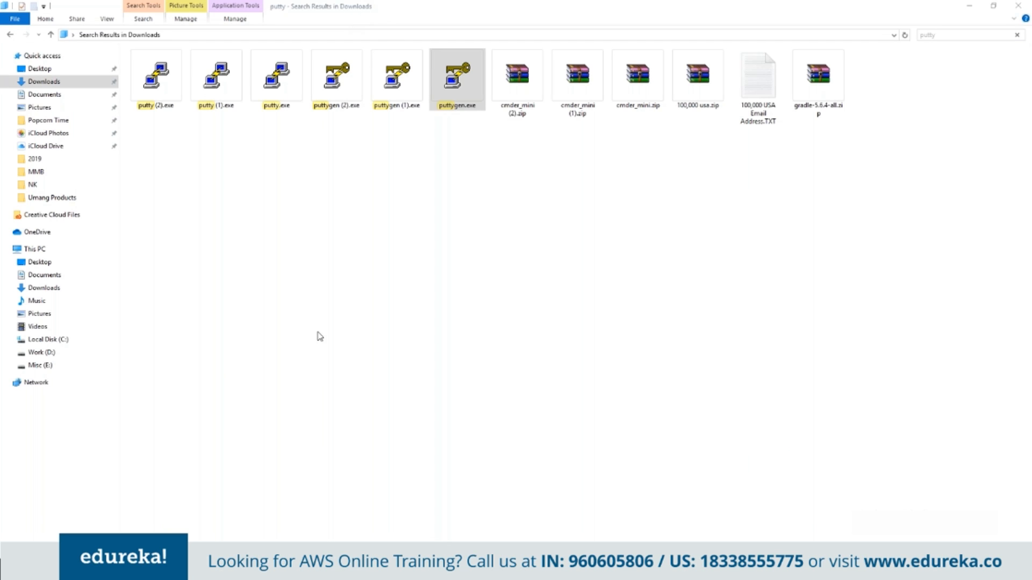
Step: Look over the PuTTY and PuTTYgen executables in the Downloads folder and the PuTTY download page in the browser
click(318, 332)
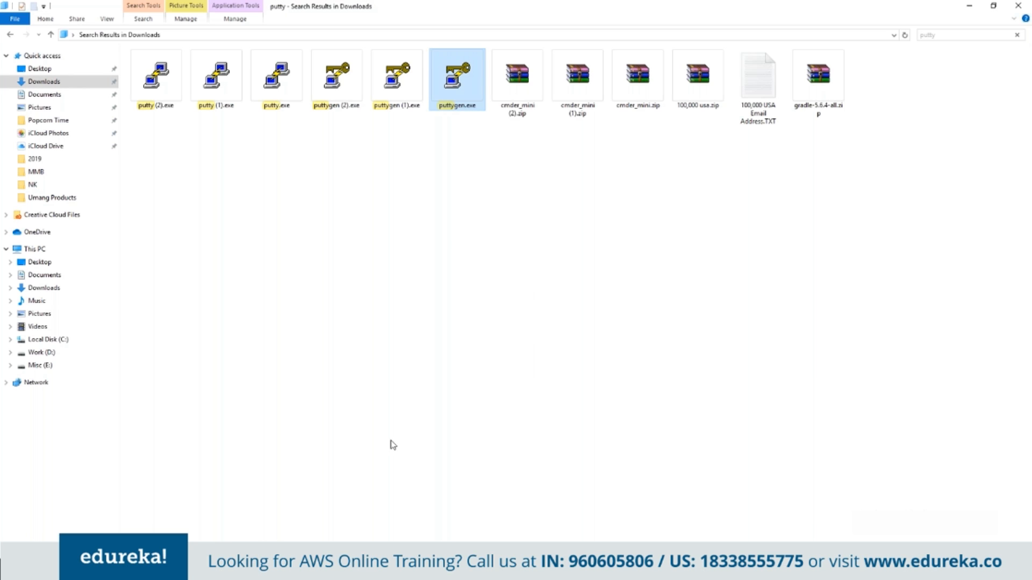
click(382, 183)
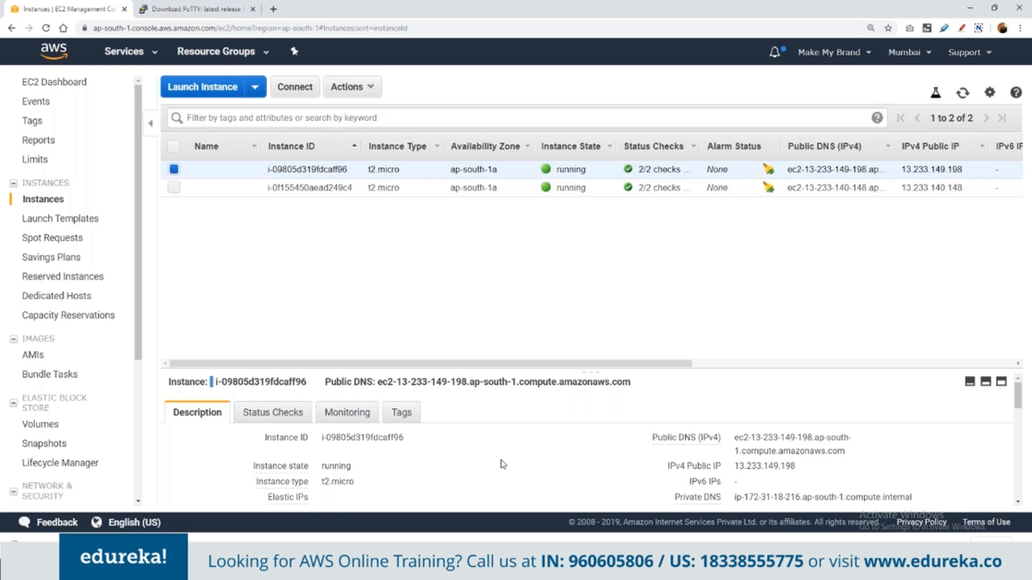
key(super)
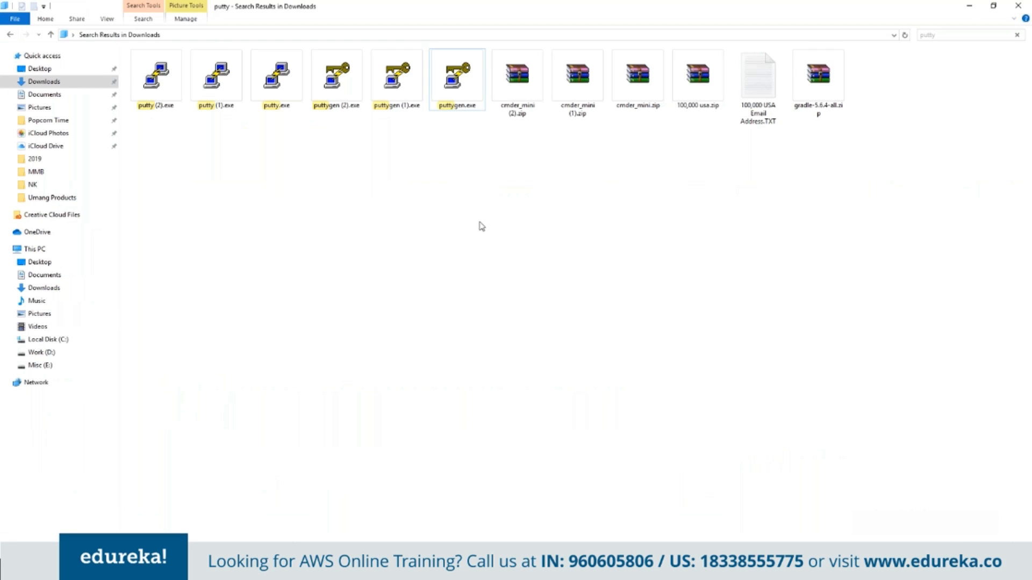
click(457, 93)
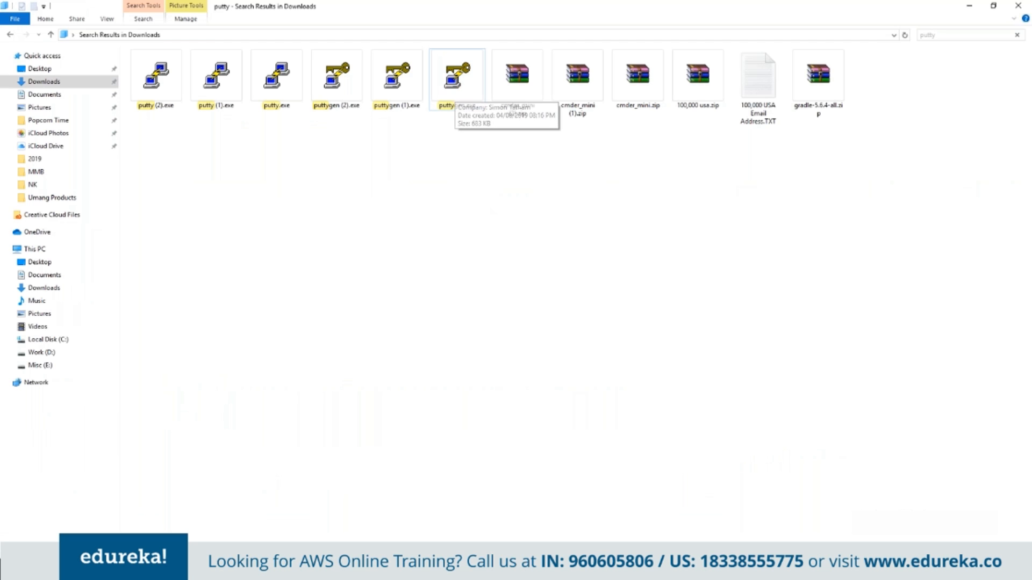
mouse_move(379, 535)
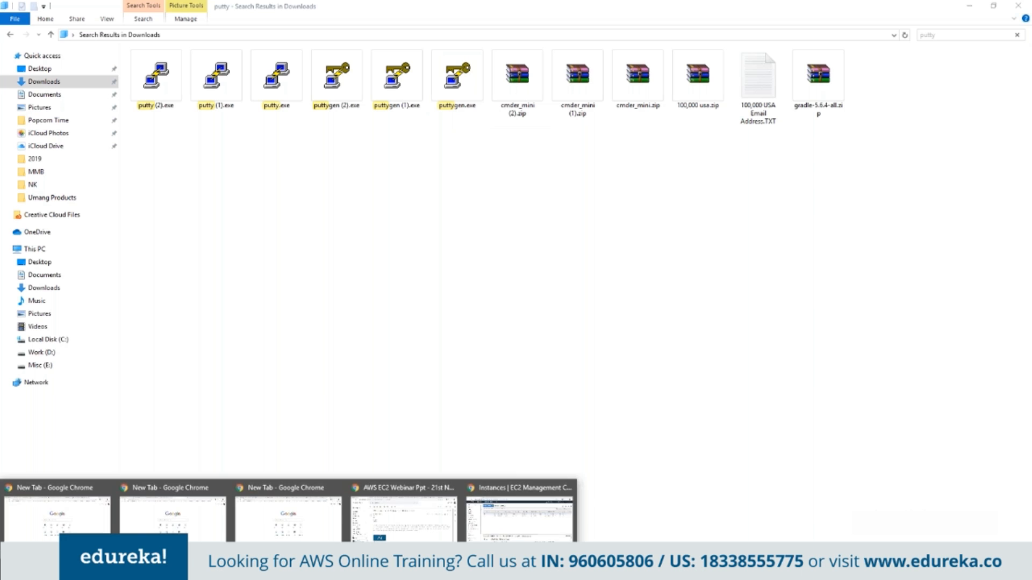
click(520, 534)
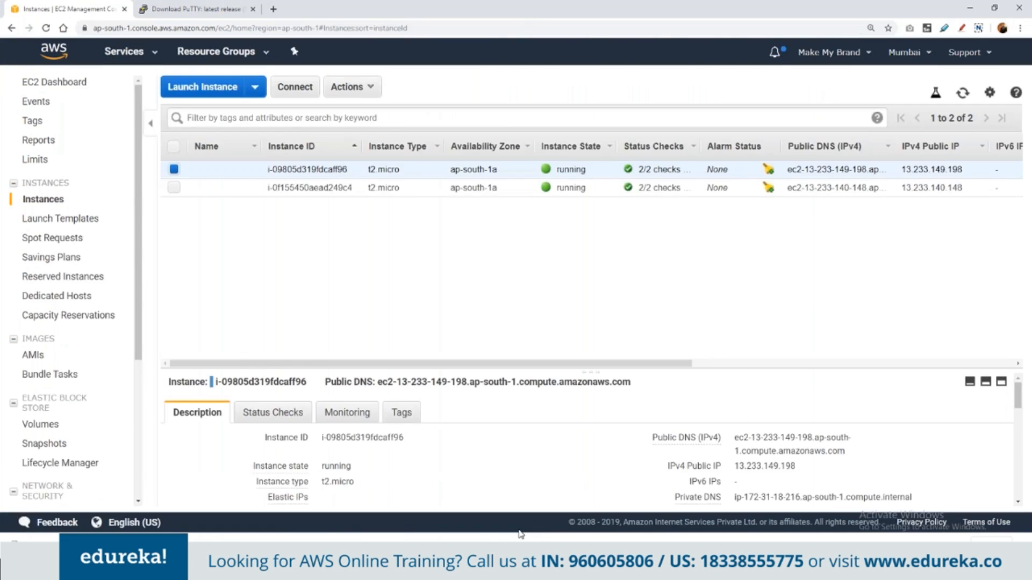
click(226, 9)
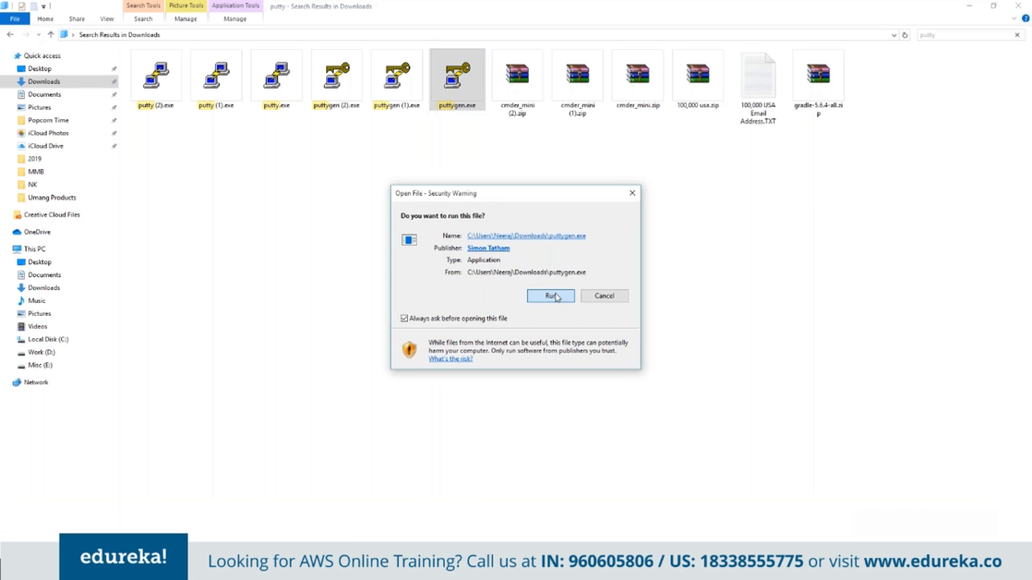
Step: Run PuTTYgen and start loading an existing private key from the Downloads folder with all file types shown
click(557, 298)
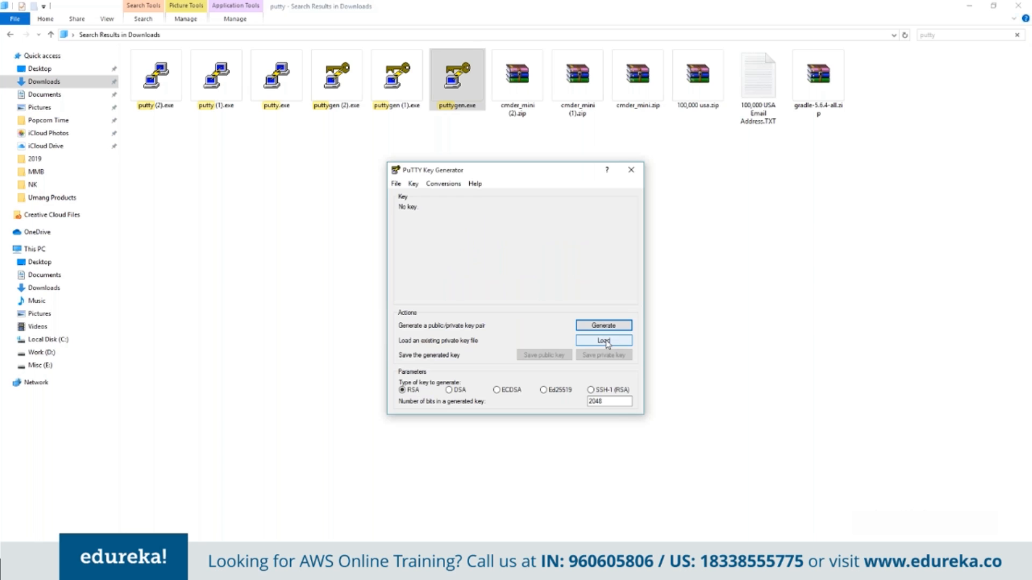
click(605, 341)
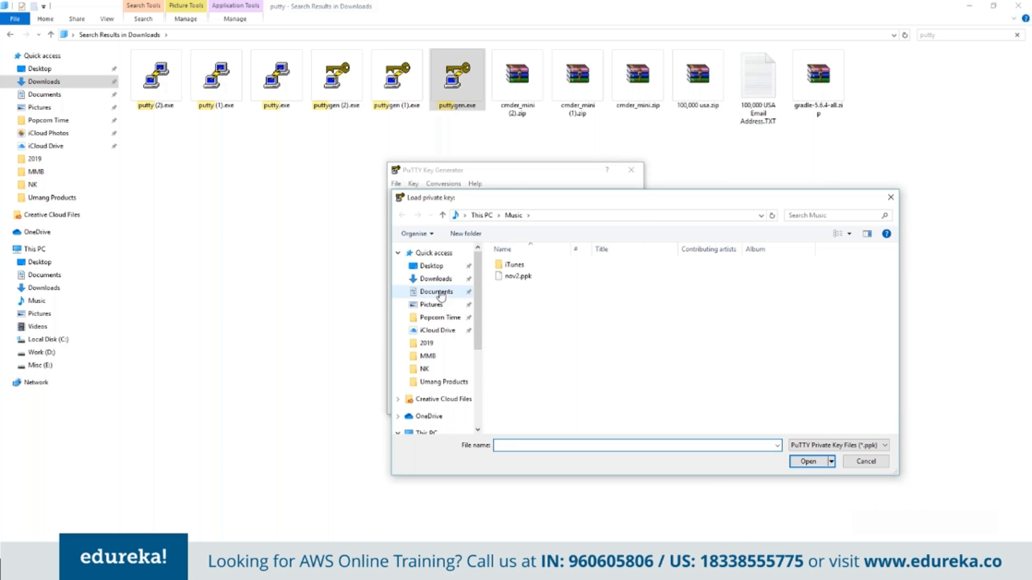
click(445, 284)
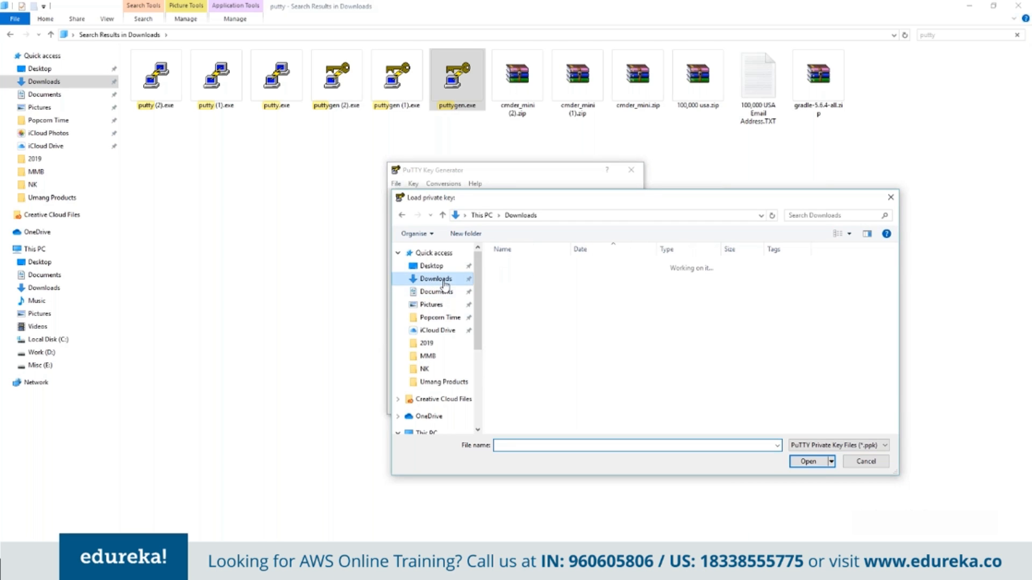
click(862, 446)
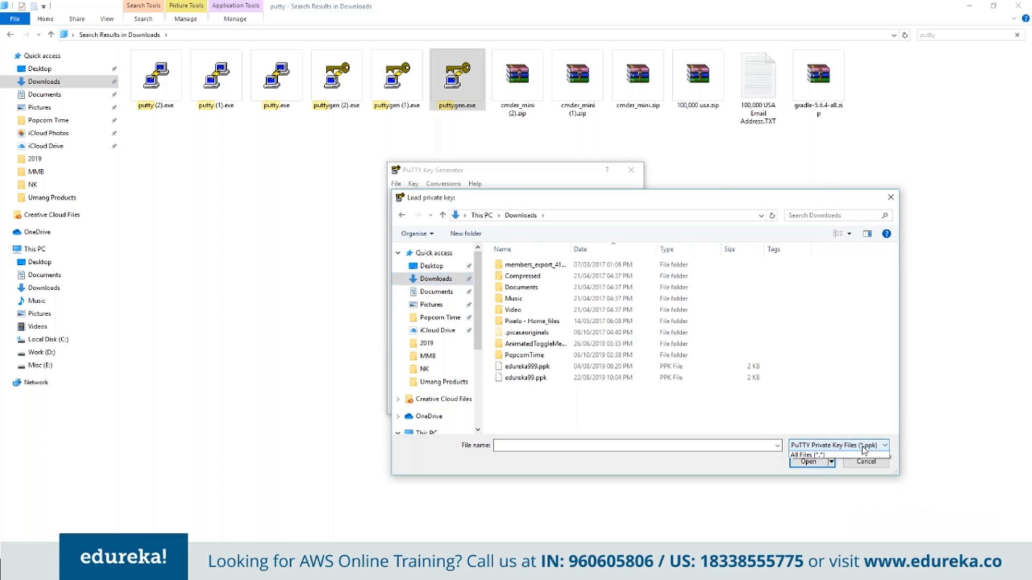
click(859, 455)
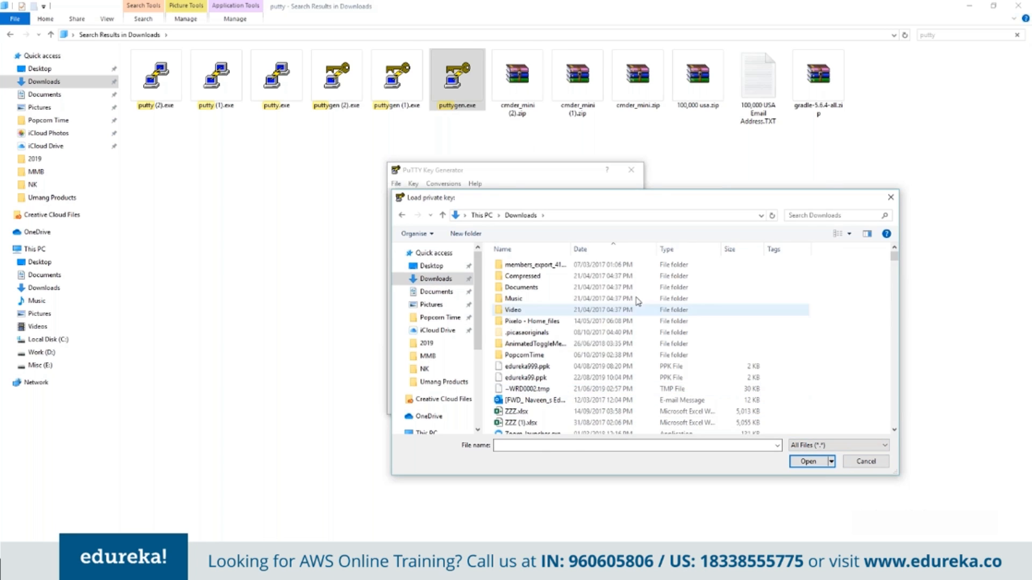
right_click(824, 310)
Step: Search the Downloads folder for .pem files, load nov21.pem into PuTTYgen and dismiss the import notice
click(806, 215)
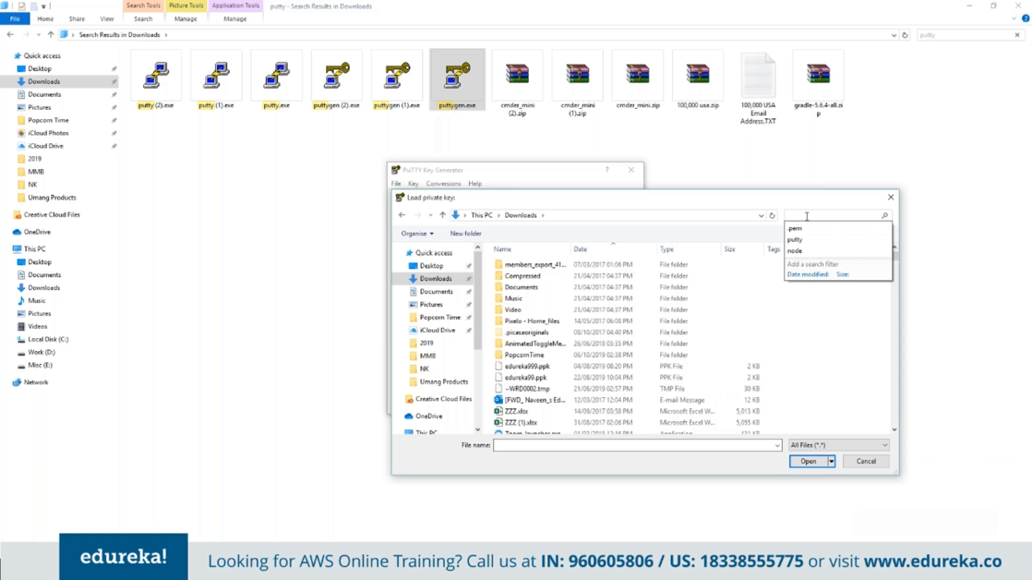
text(.pem)
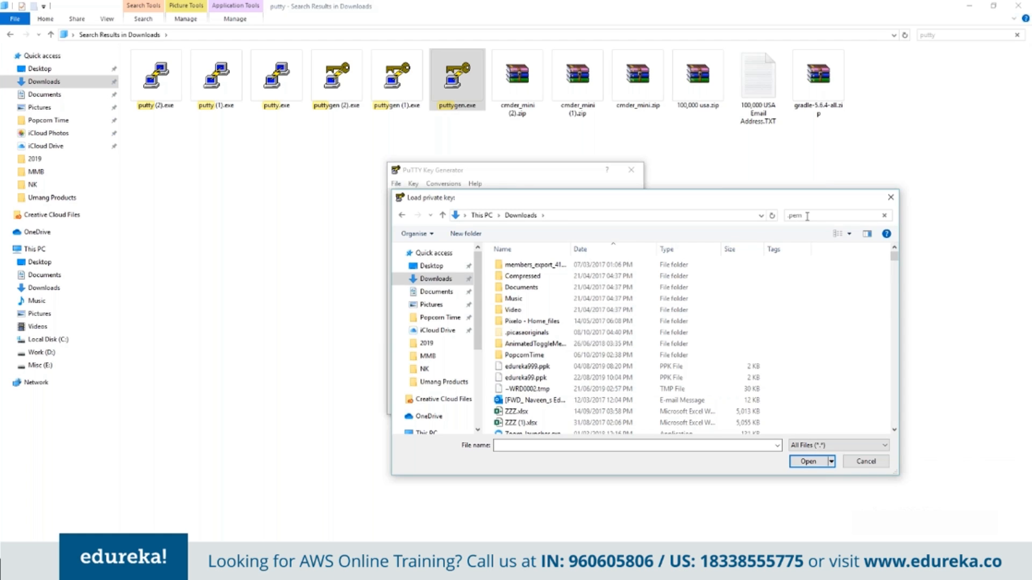
click(535, 288)
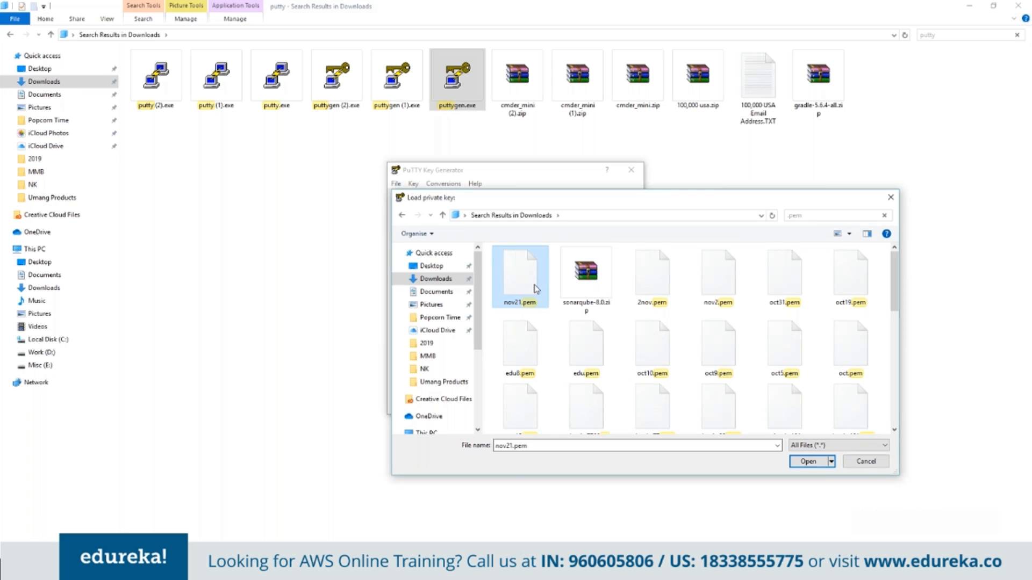
double_click(536, 295)
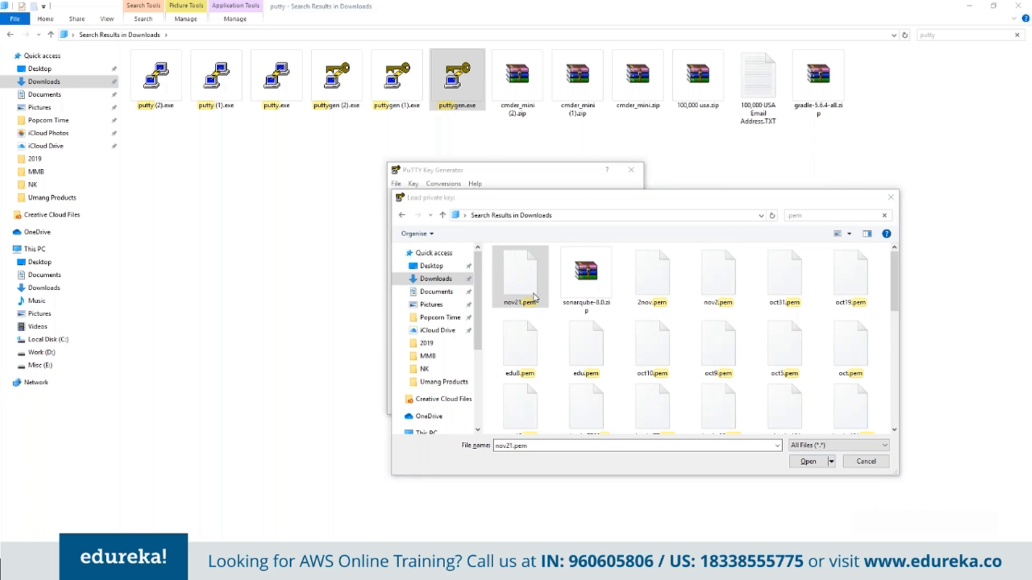
key(alt+Tab)
click(302, 206)
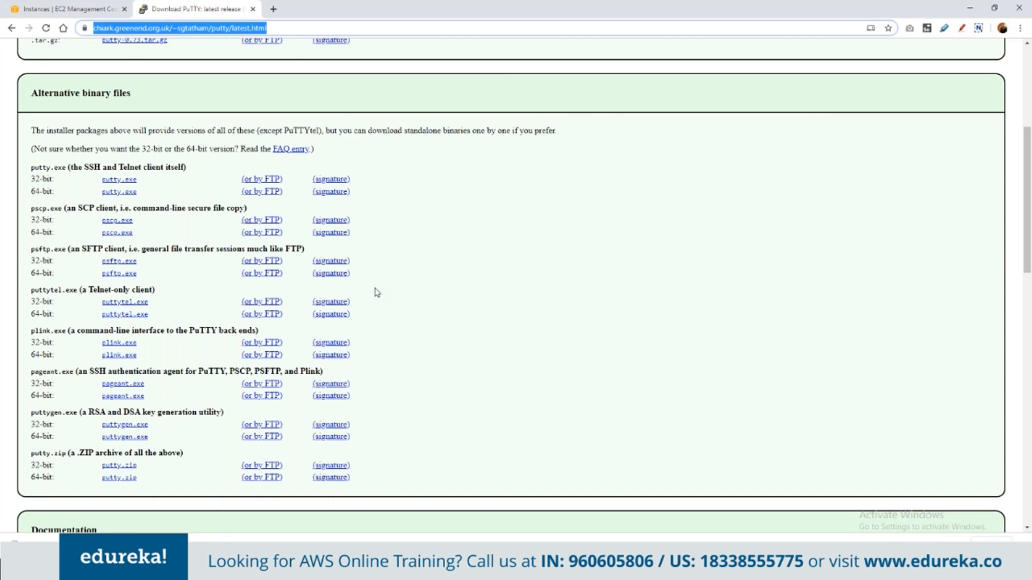
click(63, 6)
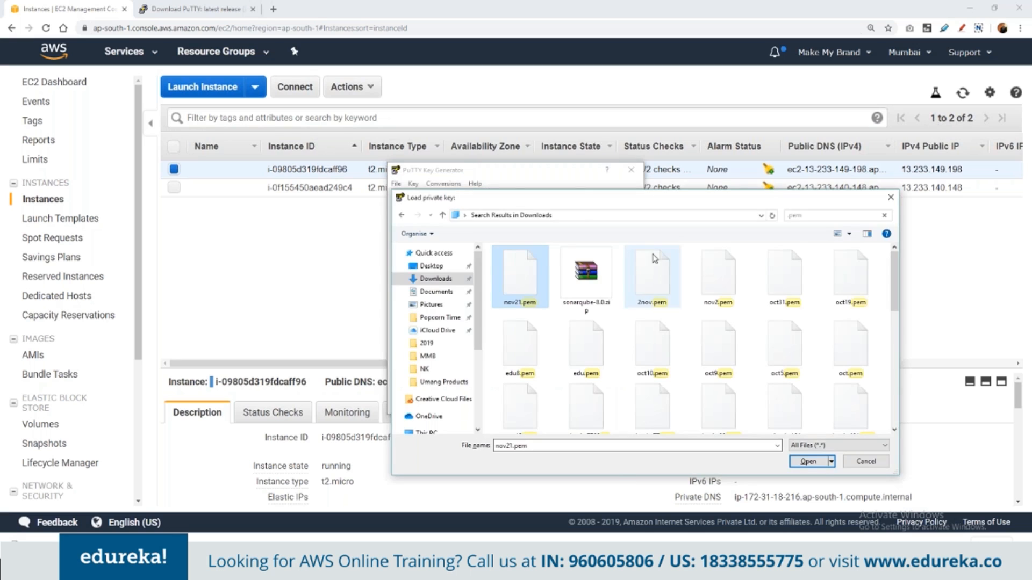
click(806, 462)
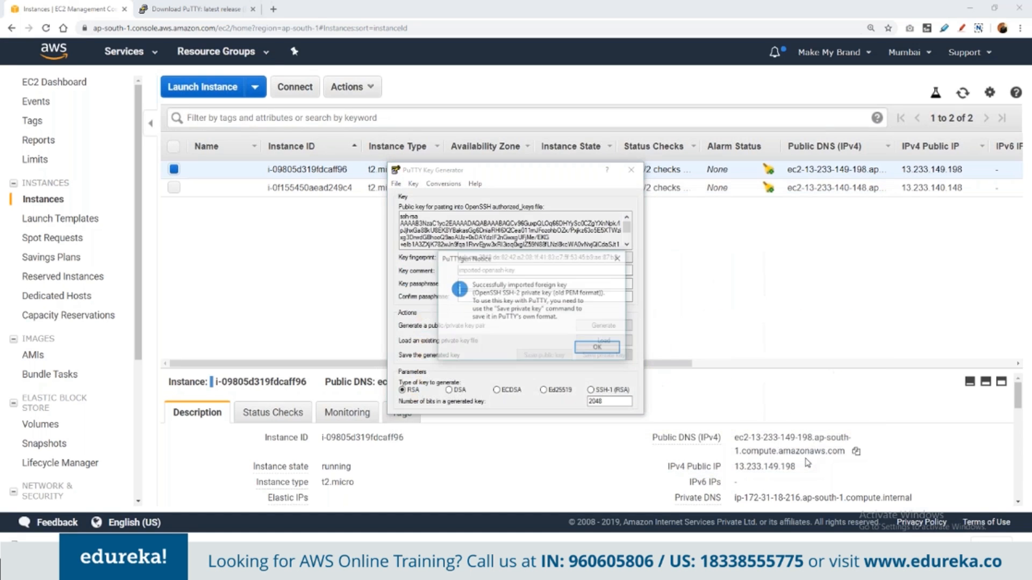
click(596, 344)
Step: Save the private key without a passphrase as nov21 in PPK format on the Desktop and close PuTTYgen
click(603, 357)
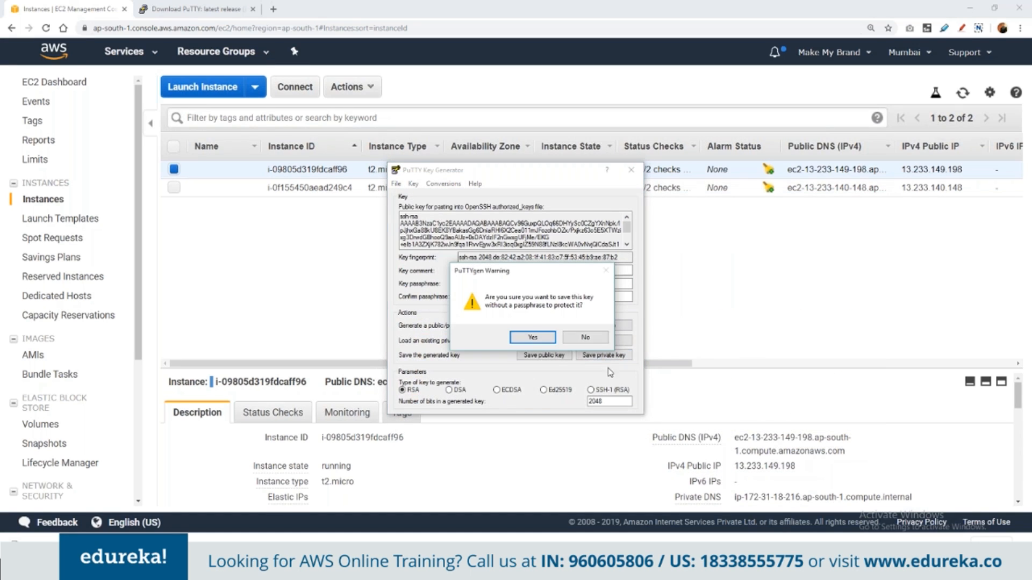
click(533, 339)
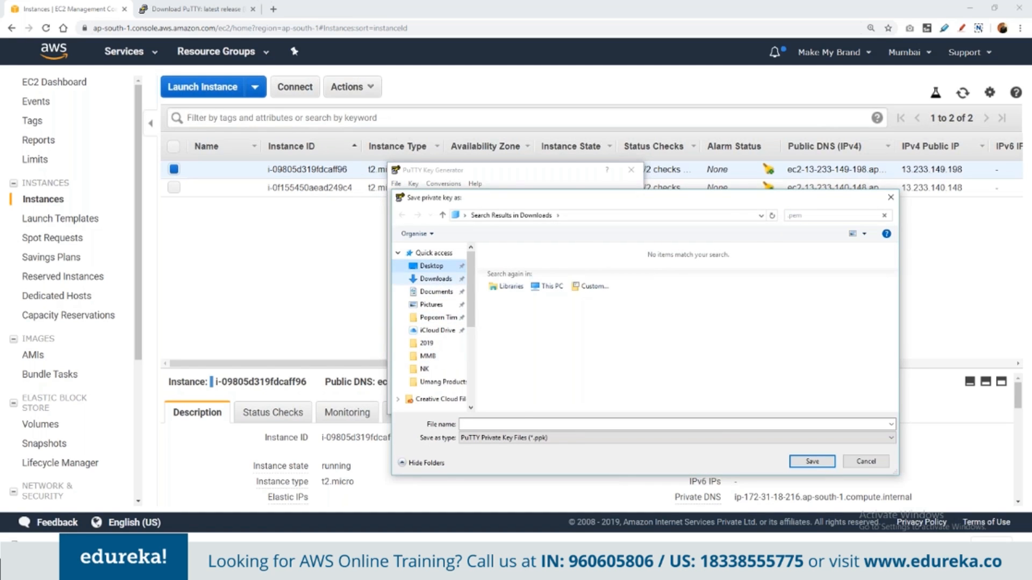
click(432, 265)
click(524, 424)
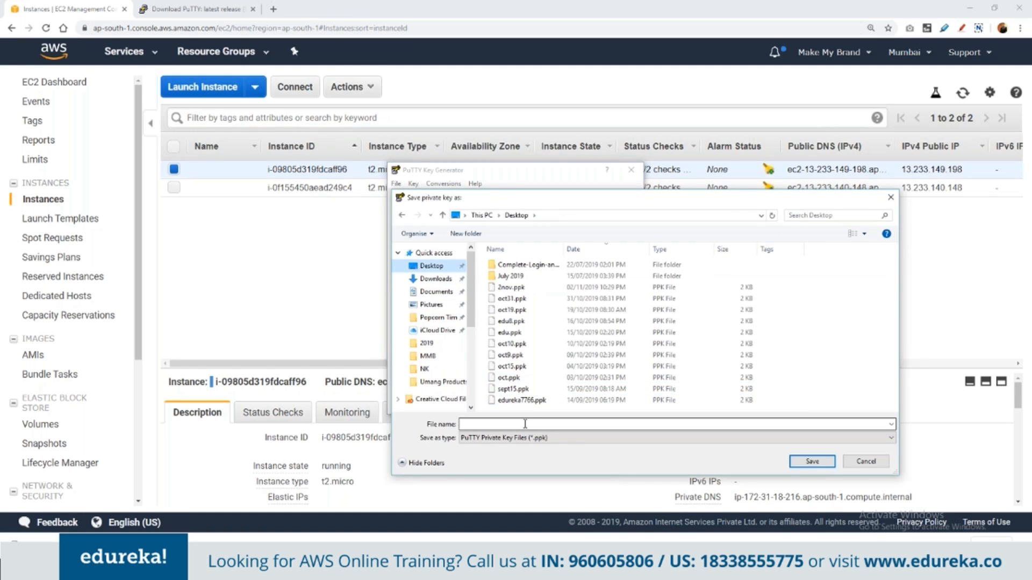
text(nov21)
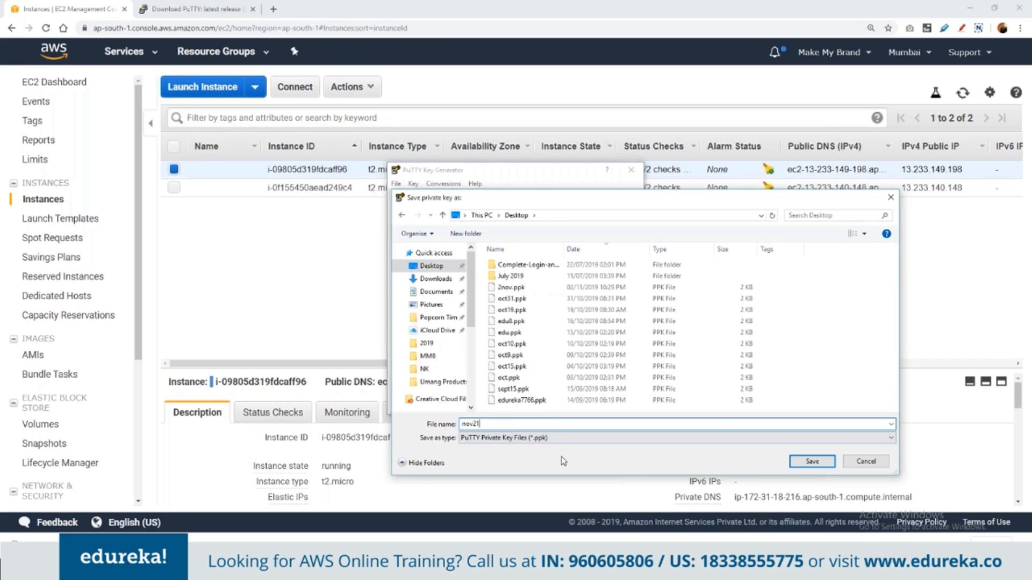
click(809, 460)
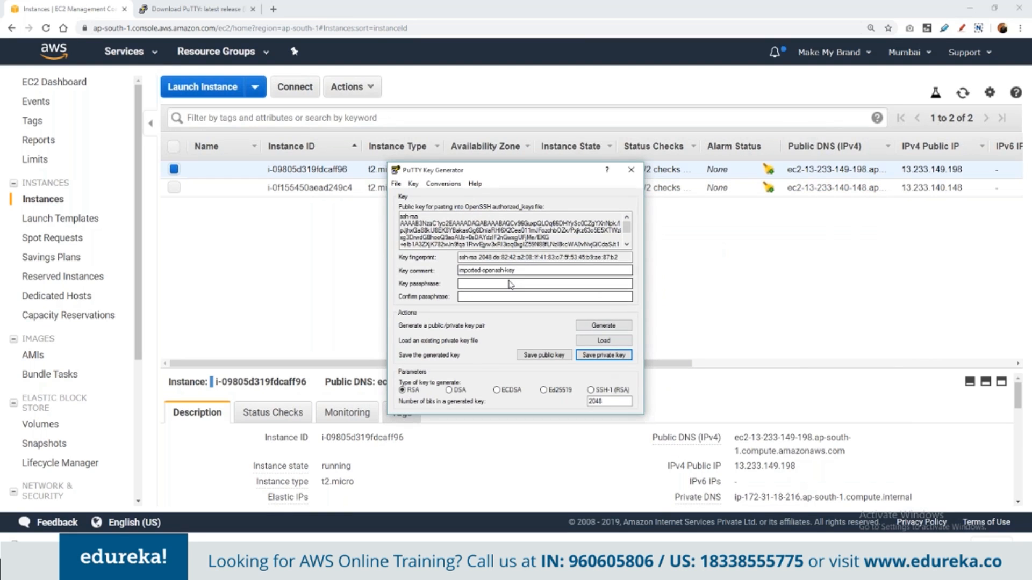
click(631, 171)
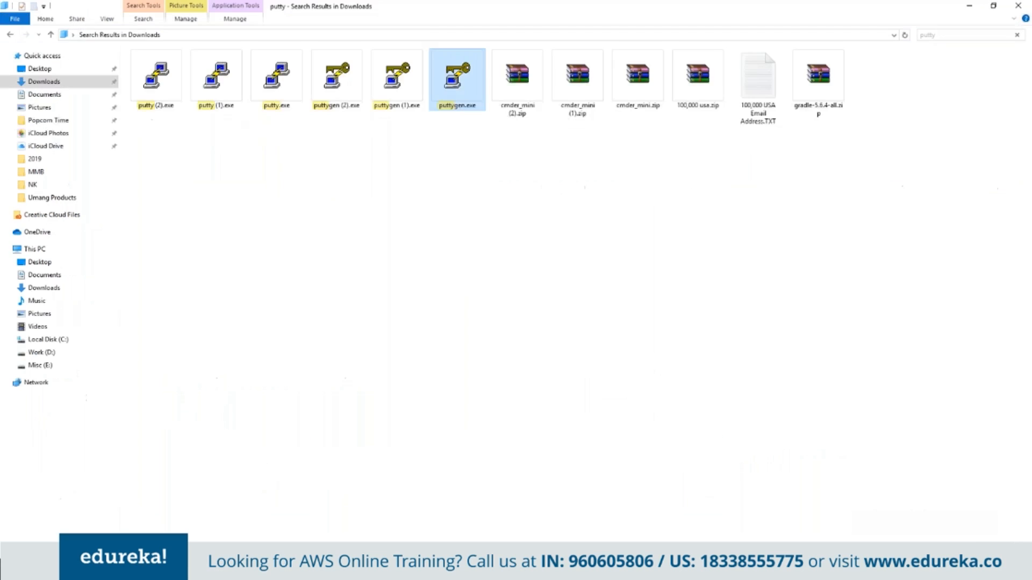
Step: Run putty (2).exe from the Downloads folder and bring its configuration window in front of the EC2 instances page
click(156, 86)
double_click(159, 105)
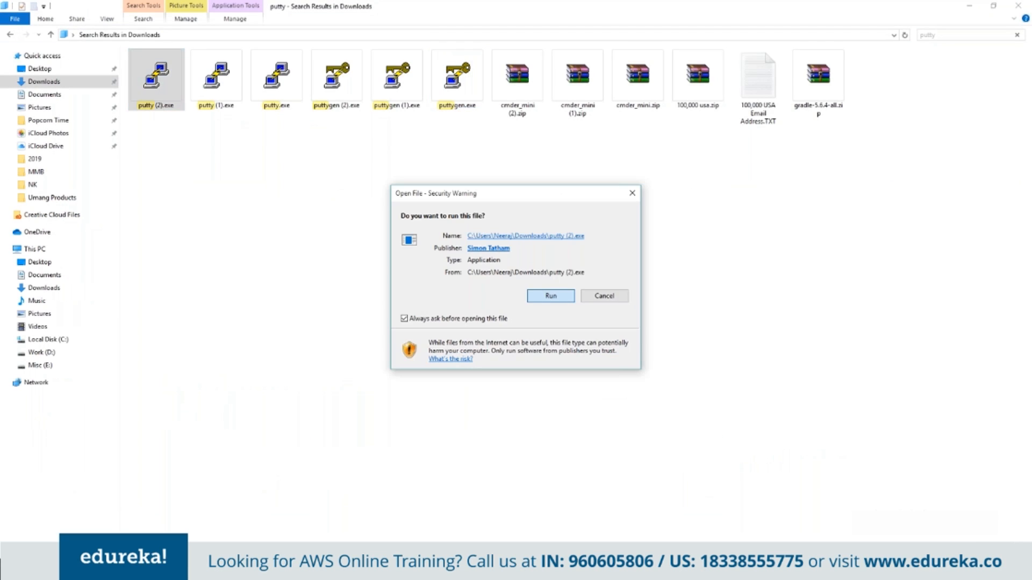
key(Return)
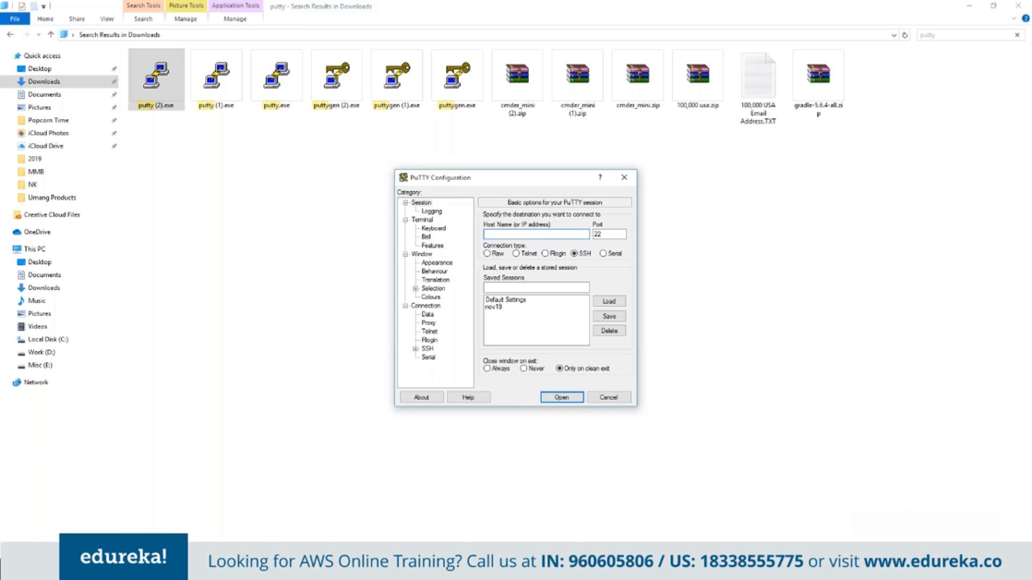
mouse_move(177, 570)
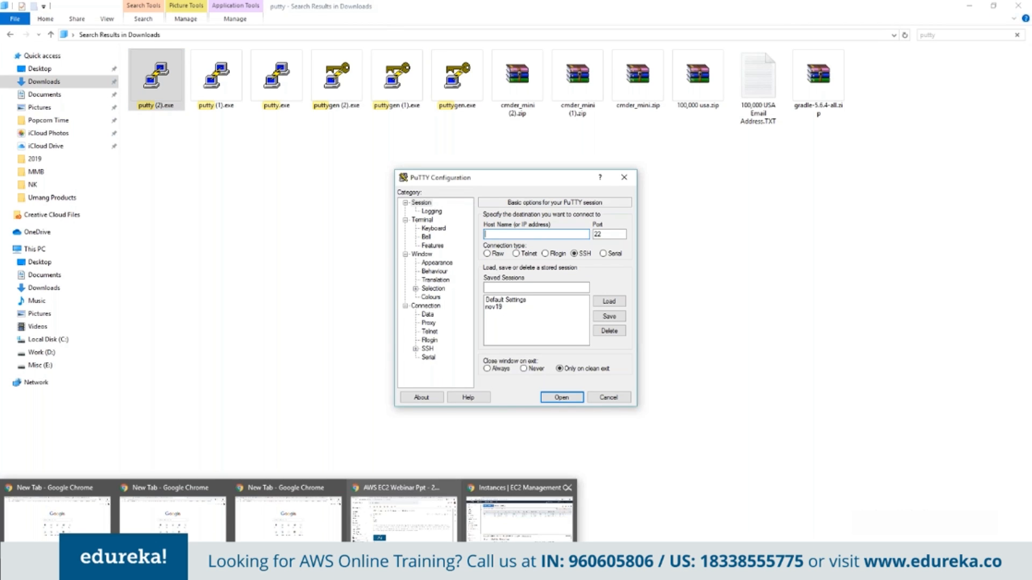
click(495, 539)
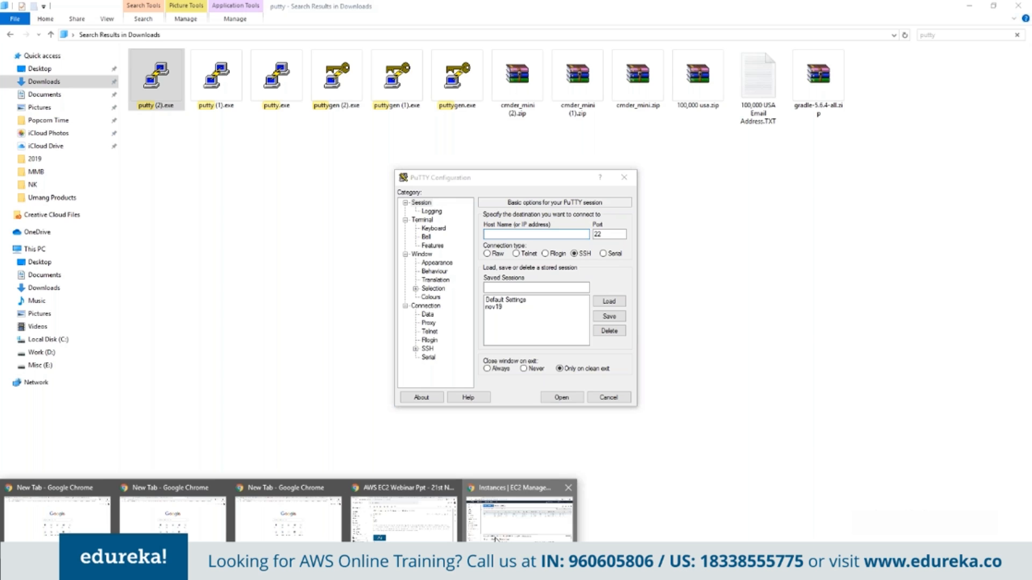
click(495, 538)
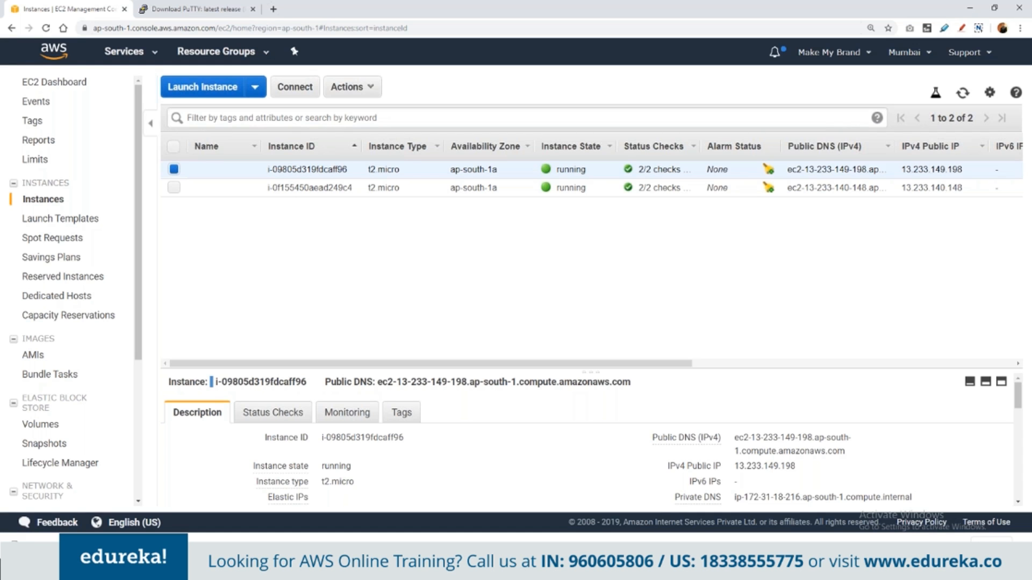
mouse_move(632, 537)
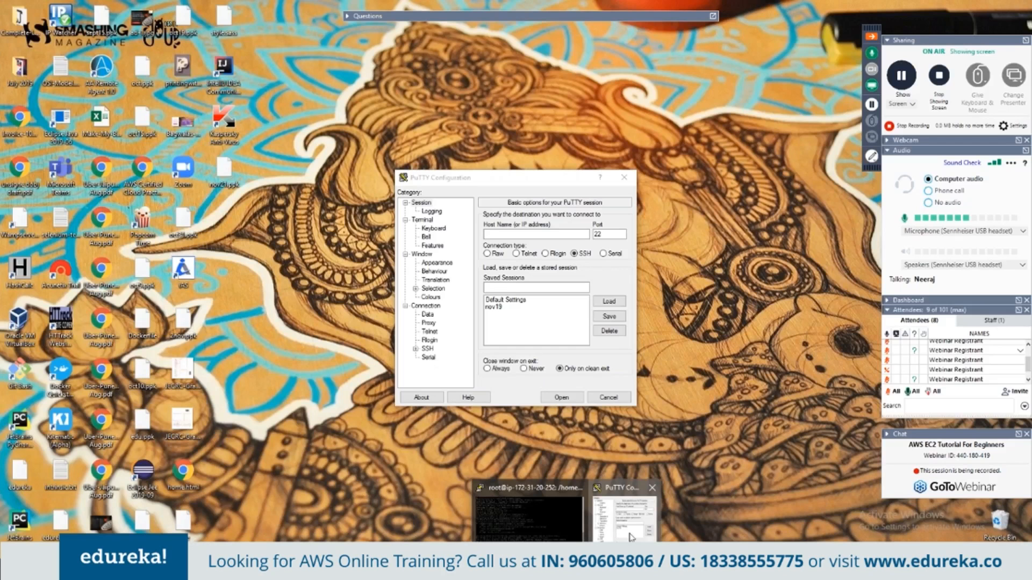
click(632, 537)
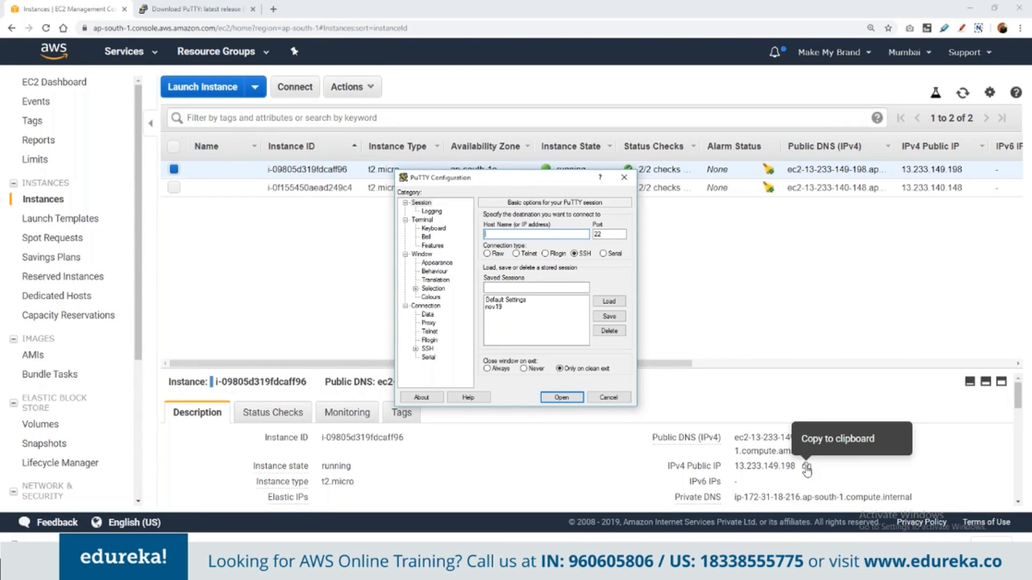
Step: Copy the selected instance's IPv4 public IP and enter 13.233.149.198 as the PuTTY host name
click(806, 468)
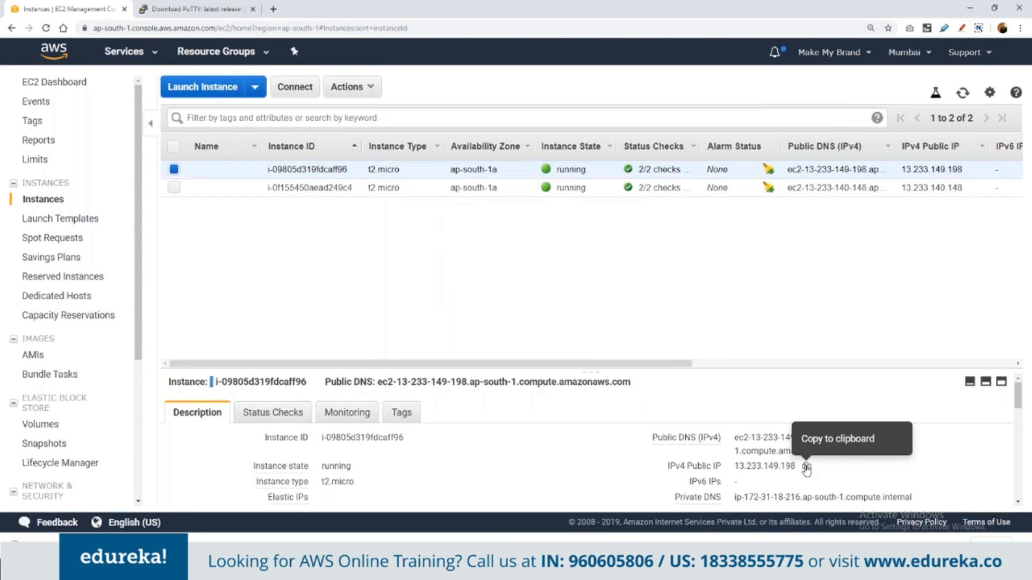
click(806, 467)
click(631, 569)
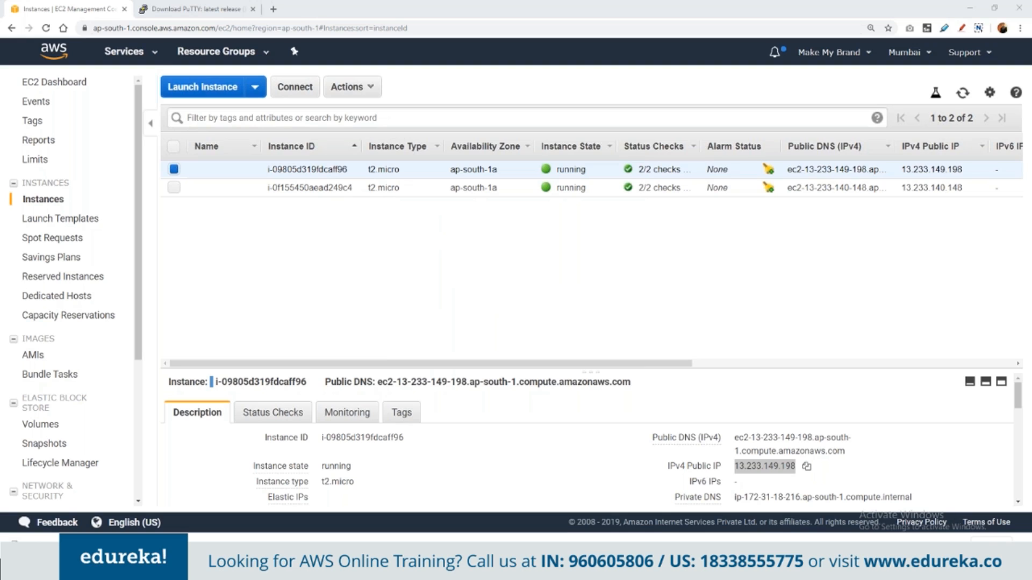
mouse_move(568, 569)
click(623, 513)
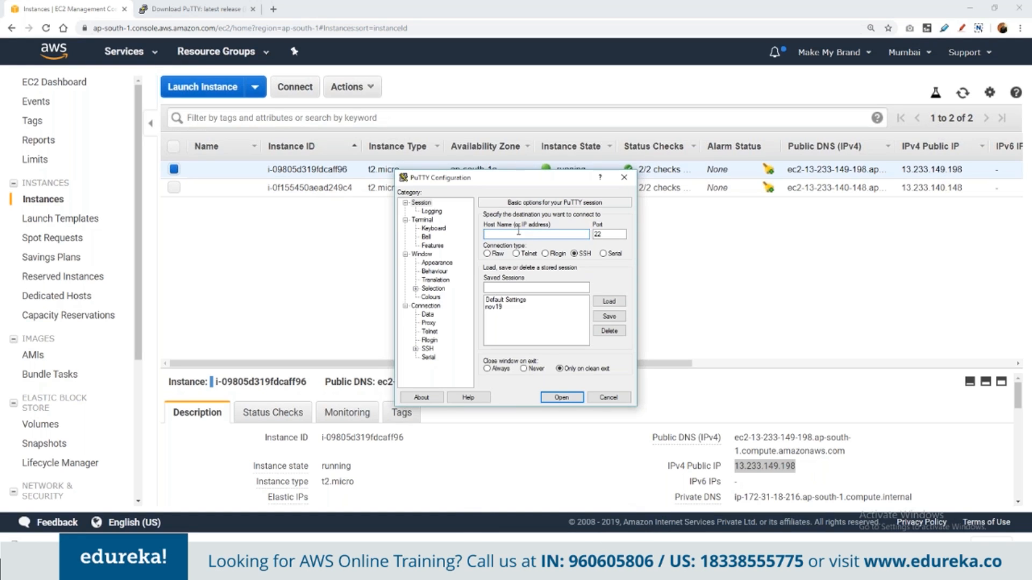
text(13.233.149.198)
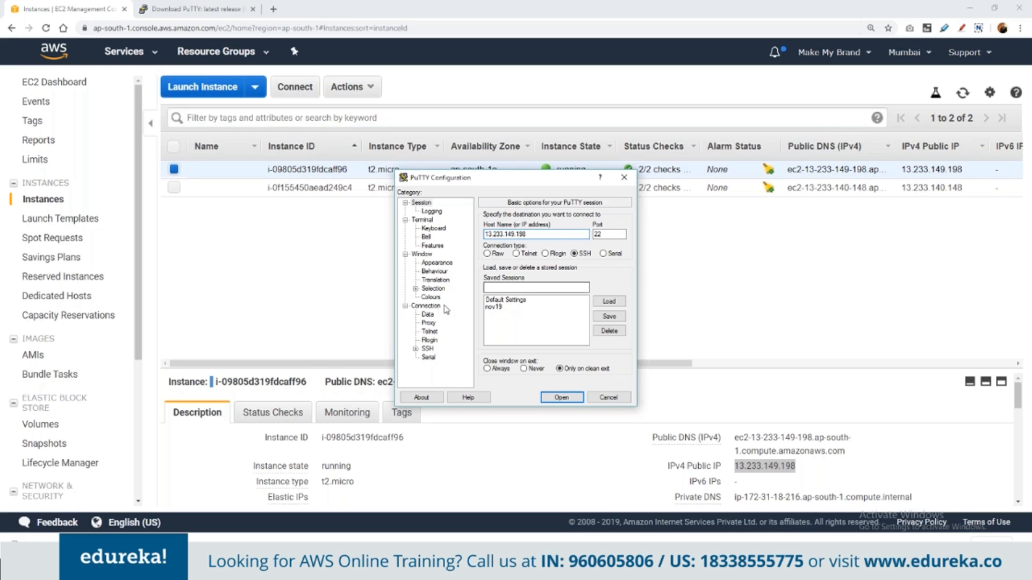
Step: Set the PuTTY connection's auto-login username to ubuntu
click(427, 314)
click(571, 227)
text(ub)
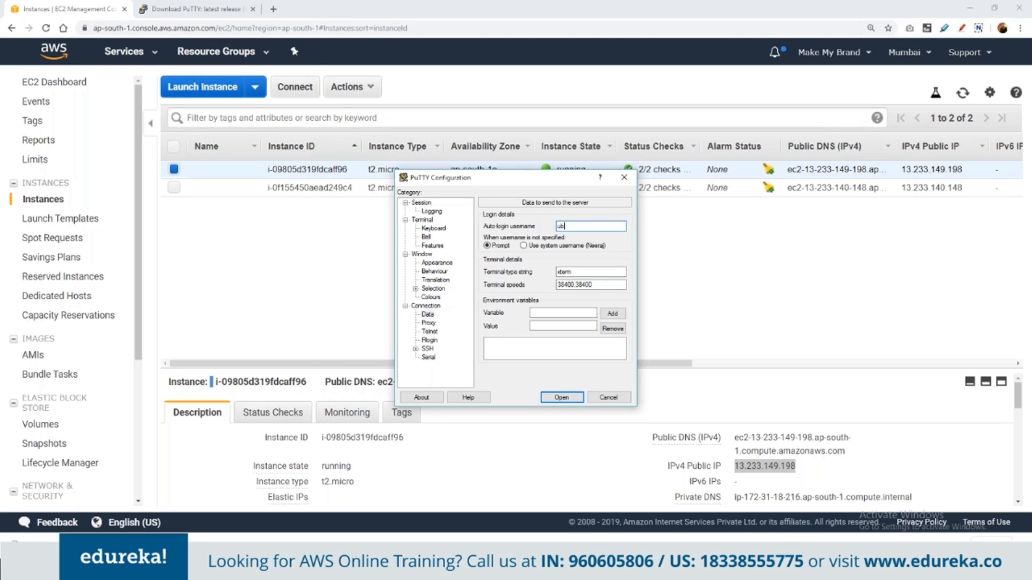
text(untu)
Step: Choose nov21.ppk from the Desktop as the private key file for SSH authentication
click(427, 348)
click(415, 349)
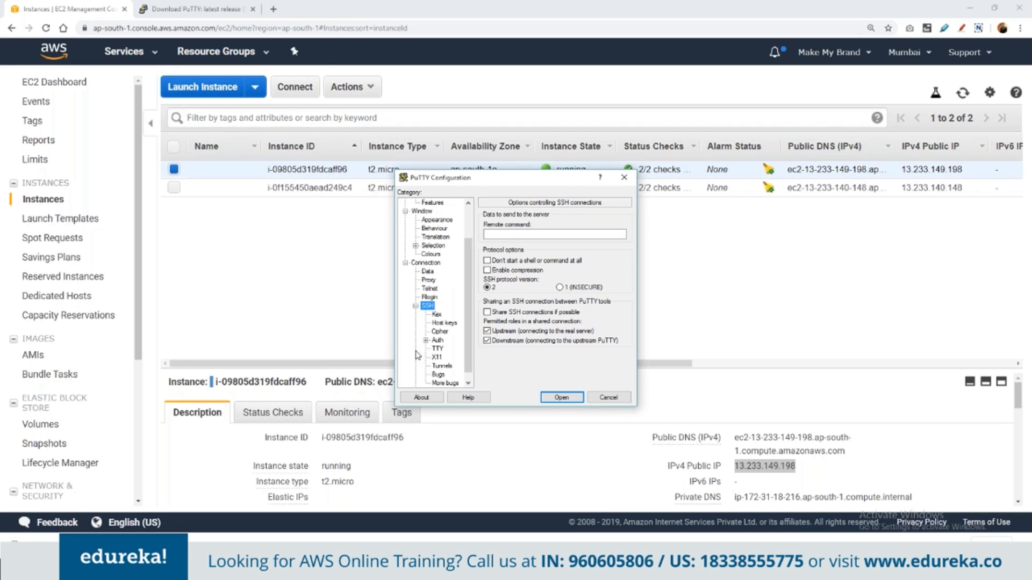
click(437, 340)
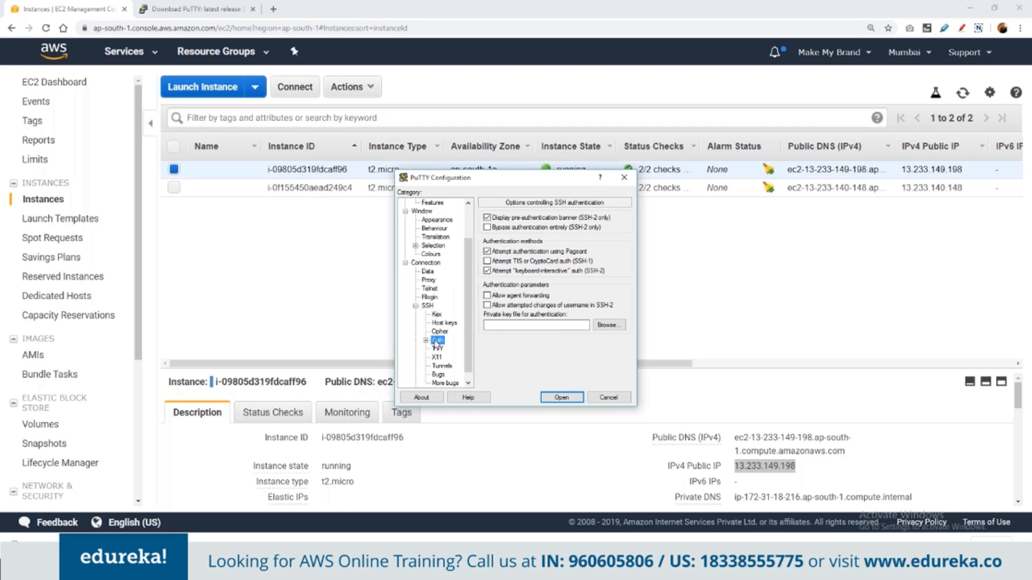
click(557, 324)
click(609, 325)
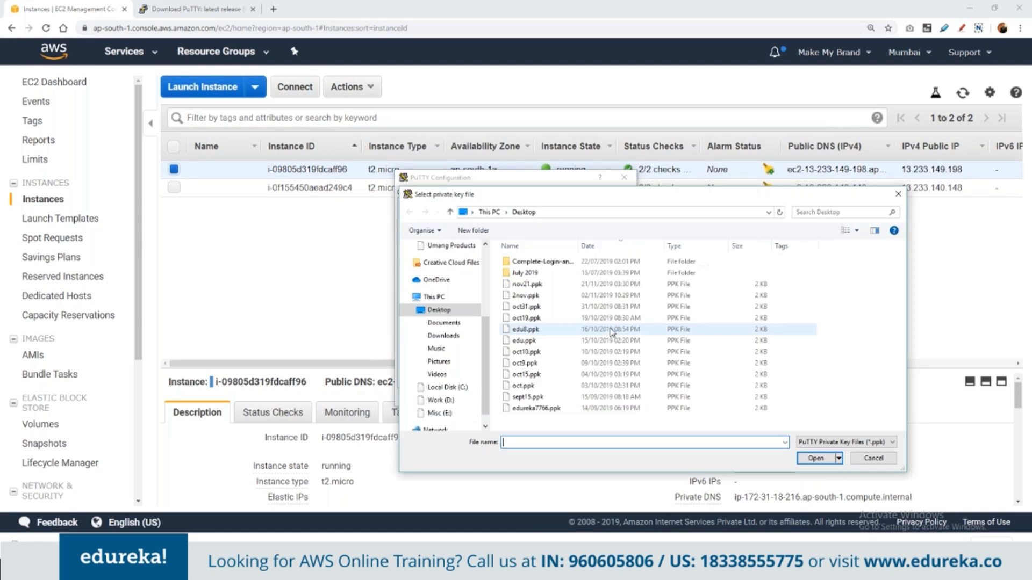
click(530, 286)
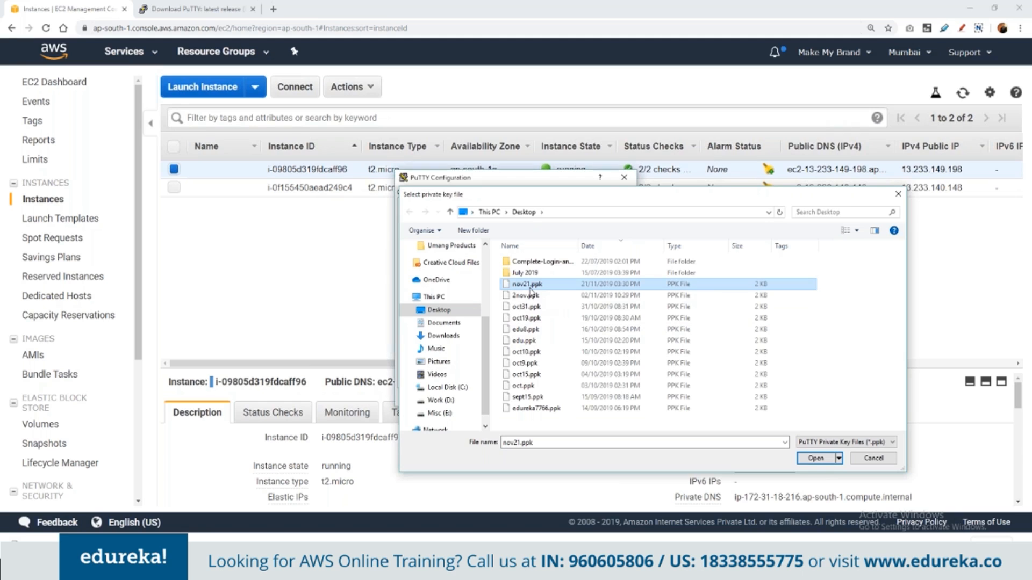
key(Return)
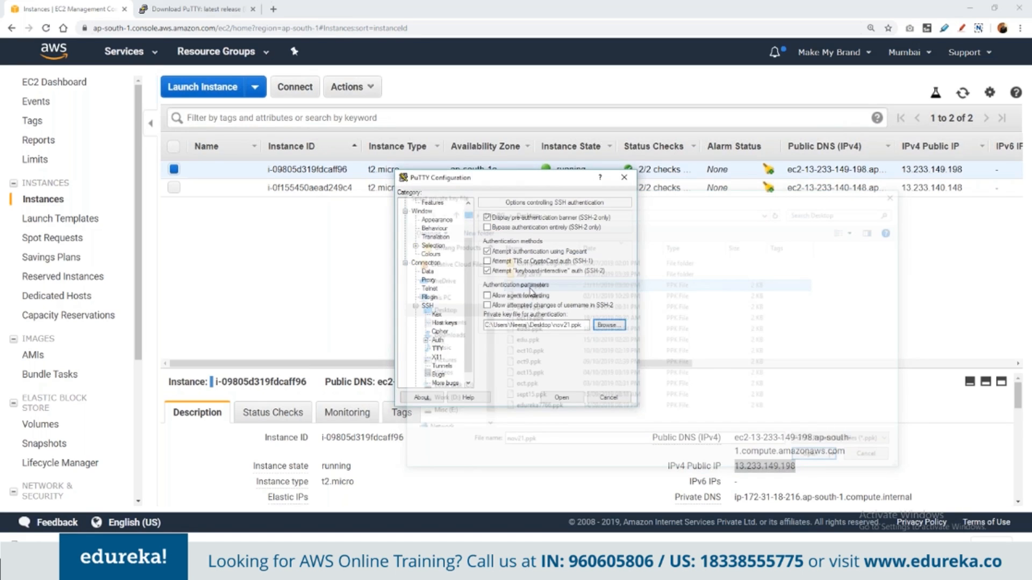
Step: Save the connection settings for host 13.233.149.198 as a PuTTY session named nov21
scroll(436, 279, up, 2)
click(421, 203)
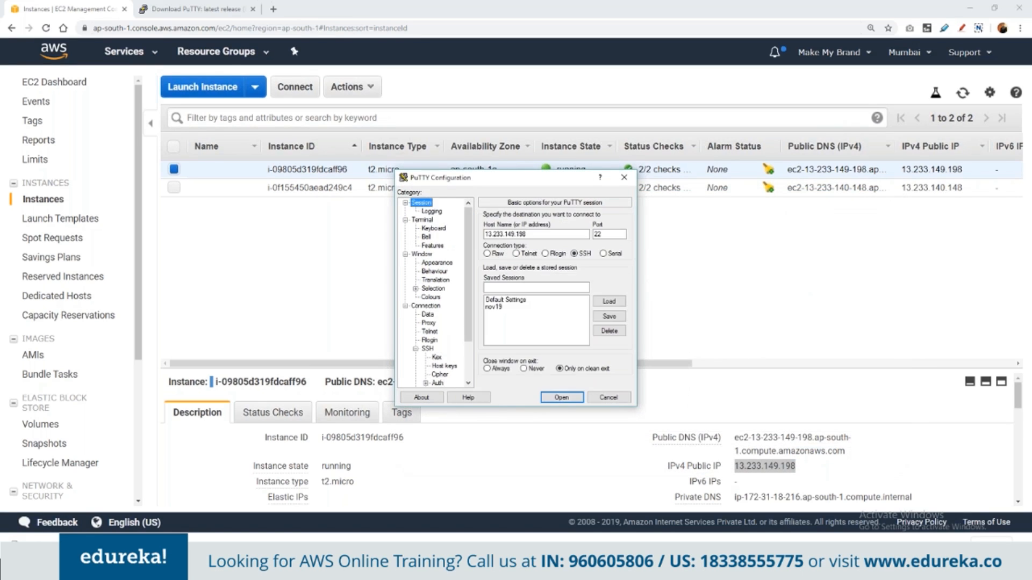
click(553, 236)
text(13.233.149.198)
click(526, 286)
text(n)
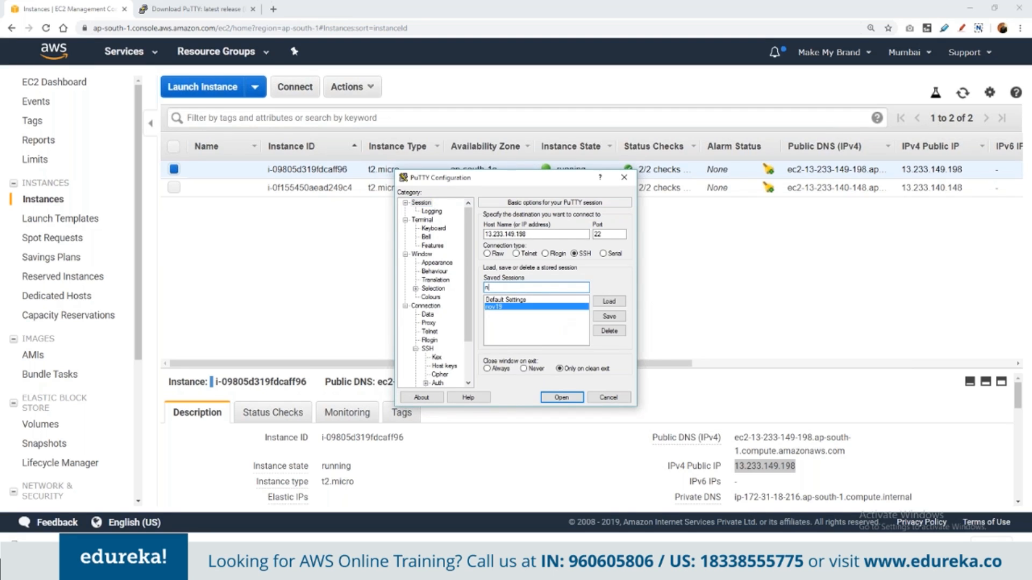
text(ov21)
click(608, 316)
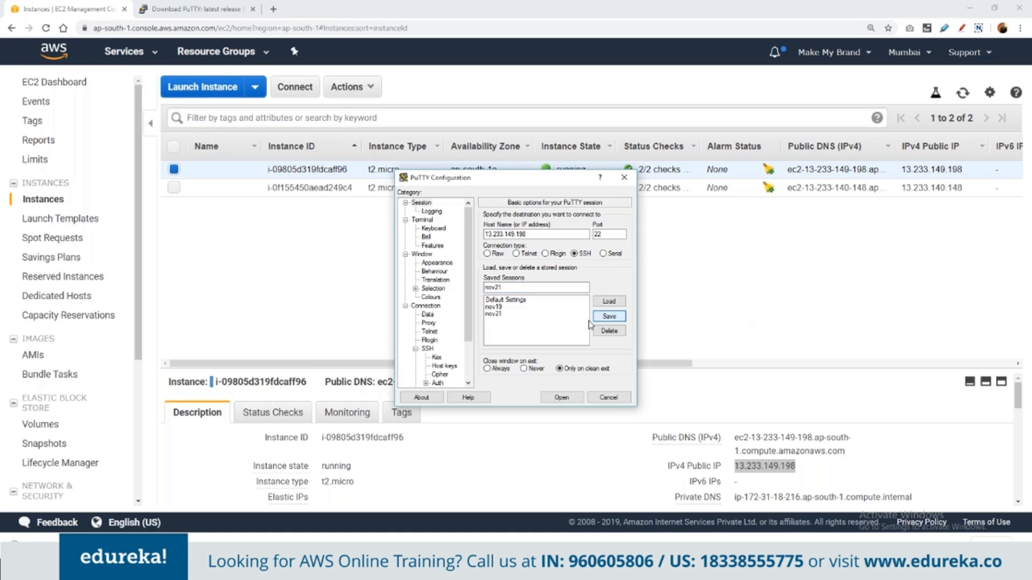
Step: Open the saved nov21 session to connect to the instance
click(510, 316)
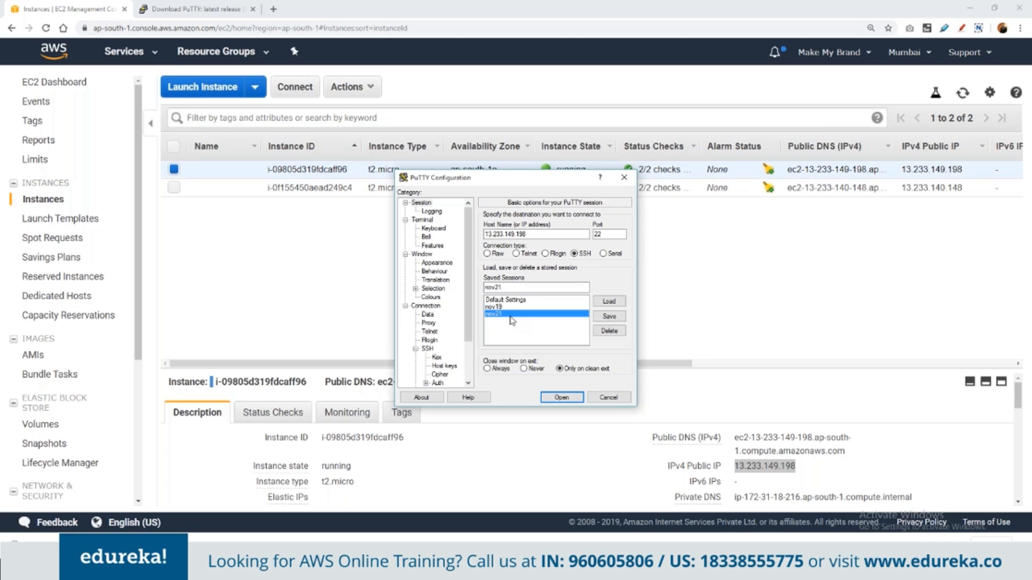
double_click(510, 318)
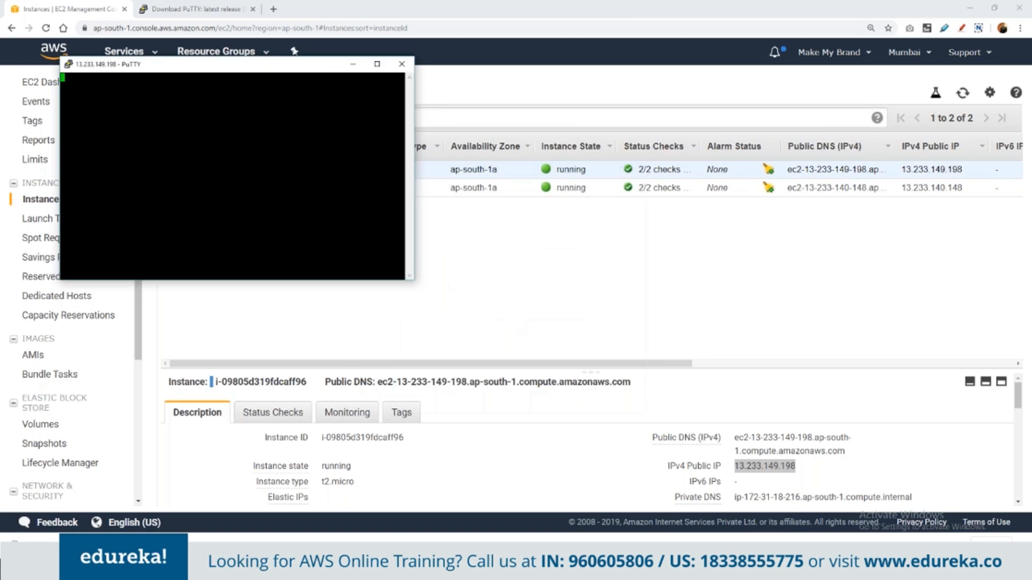
click(448, 374)
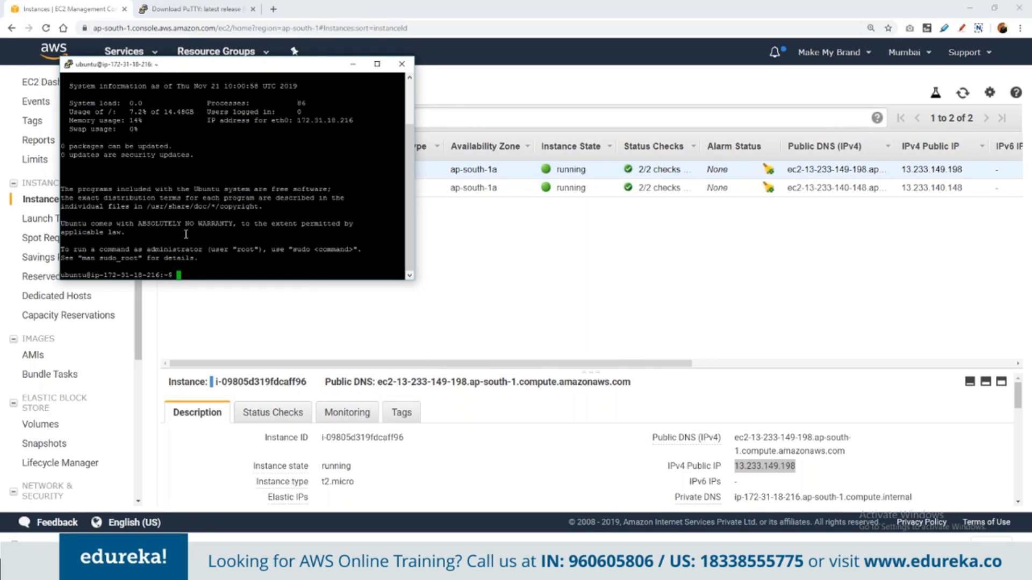
Step: Maximize the terminal window and set its Courier New font size to 18 in the session's appearance settings
click(376, 65)
right_click(196, 6)
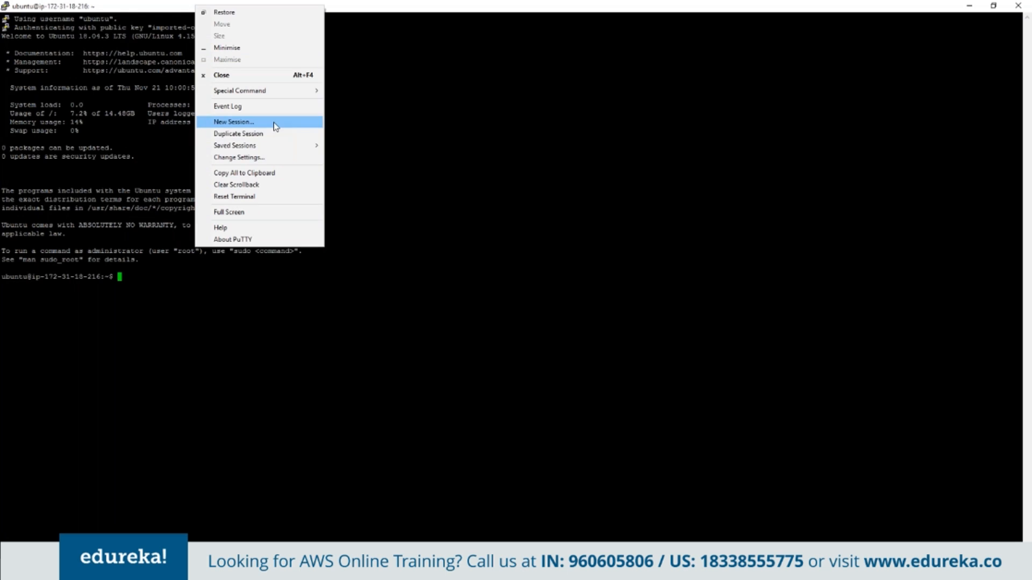
click(253, 157)
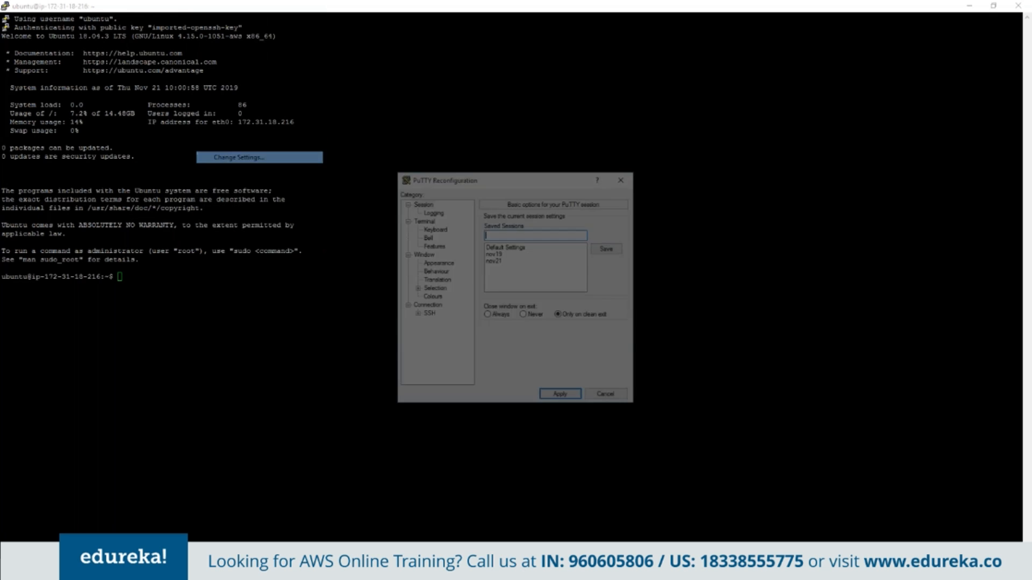
click(438, 263)
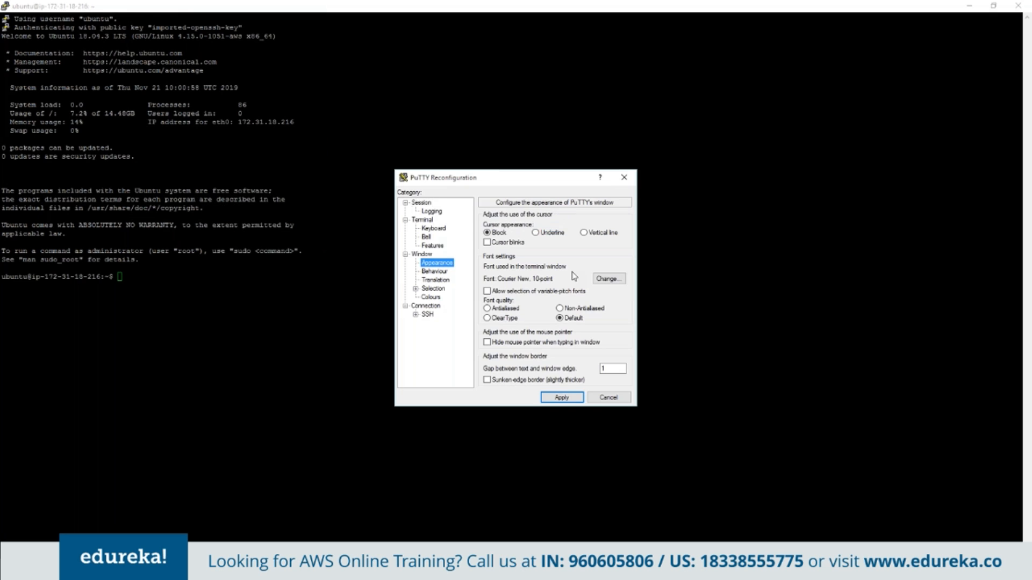
click(601, 278)
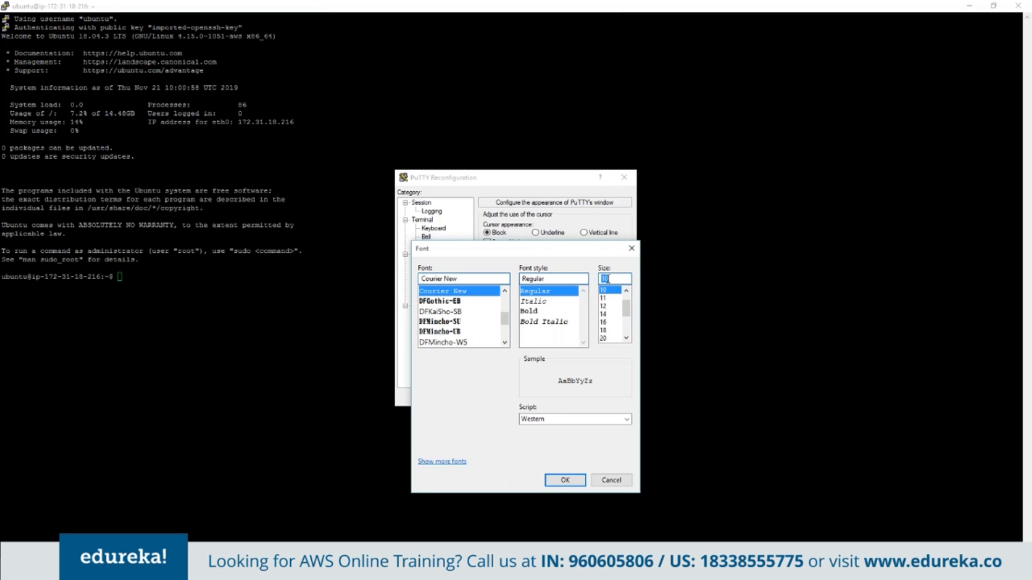
text(18)
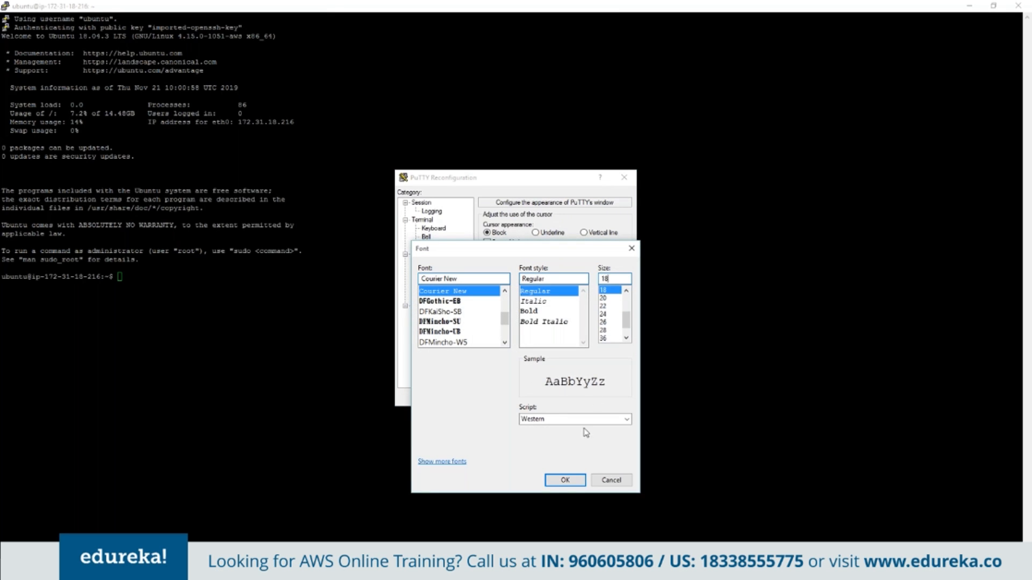
click(562, 480)
click(561, 398)
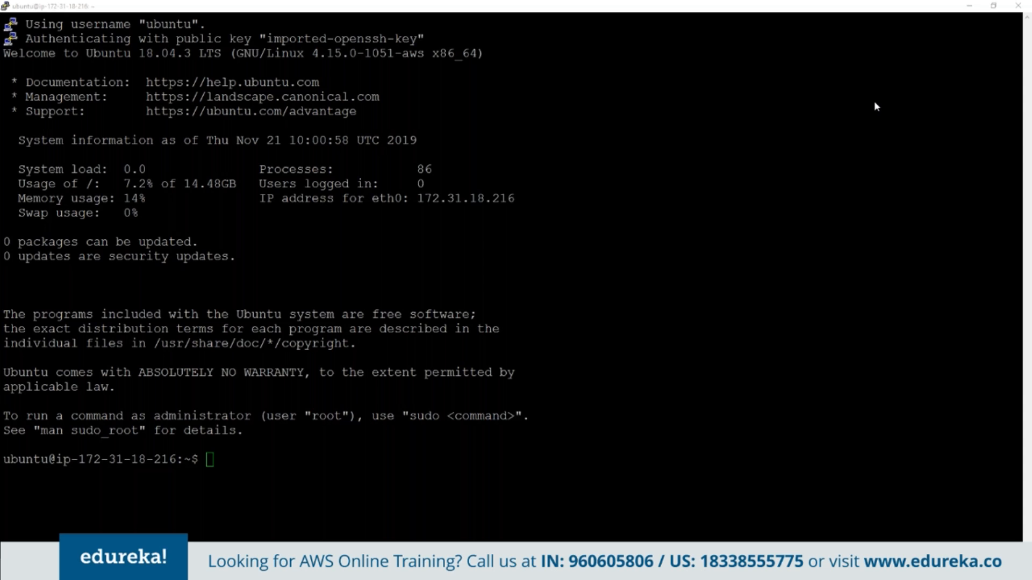
Step: Switch to the root user with sudo su and clear the terminal
click(238, 461)
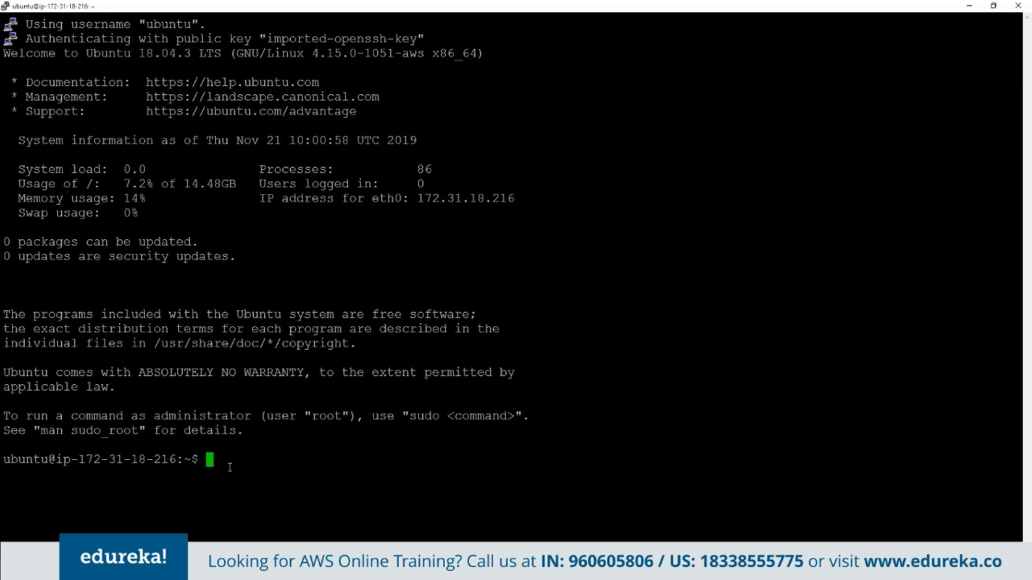
text(sudo su)
key(Return)
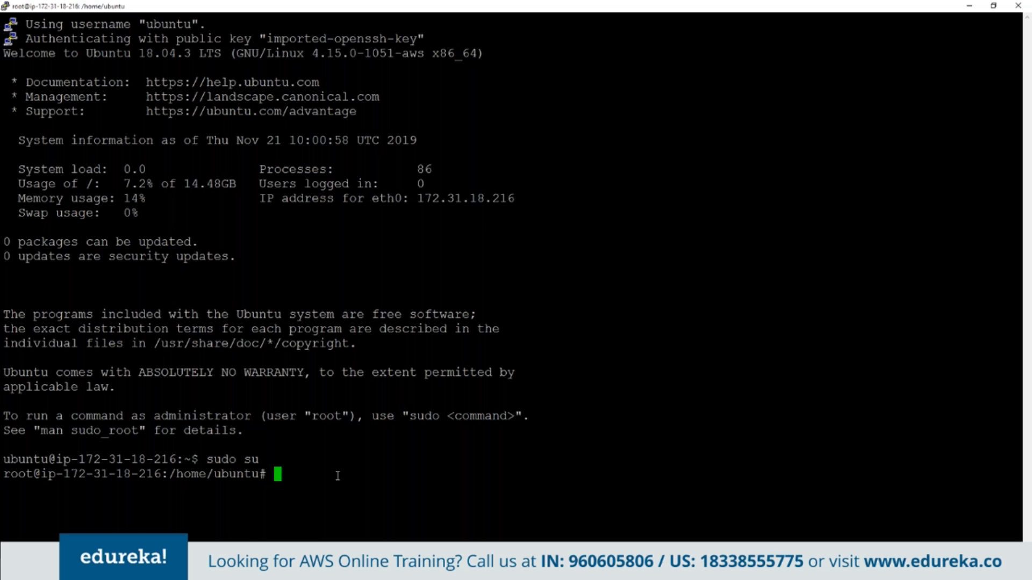
text(clear)
key(Return)
Step: Update the instance's package lists with apt-get update
text(ap)
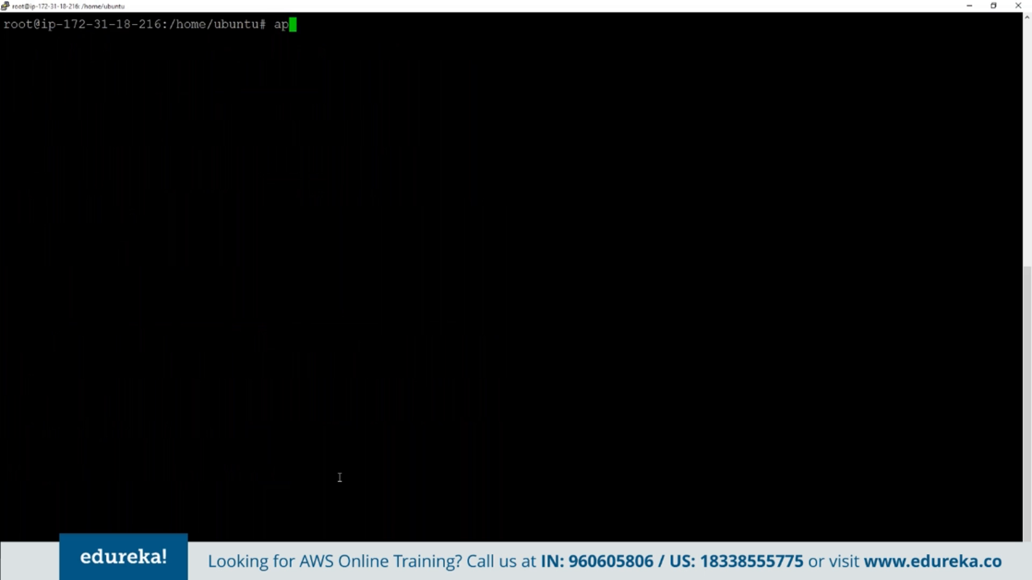
text(t-get update)
key(Return)
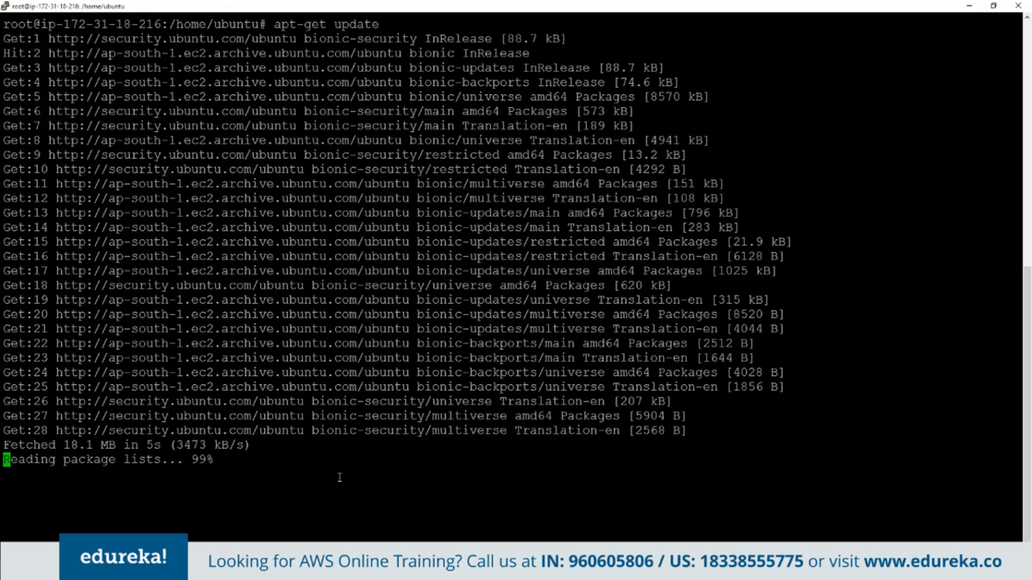
Step: Install the Apache web server with apt-get install -y apache2
text(apt)
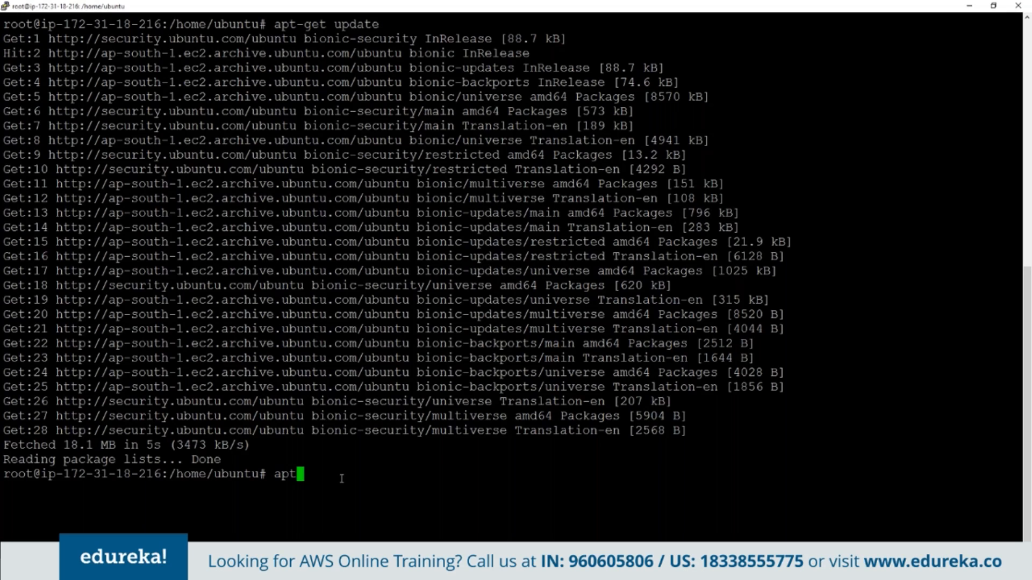
text(-get install -y apa)
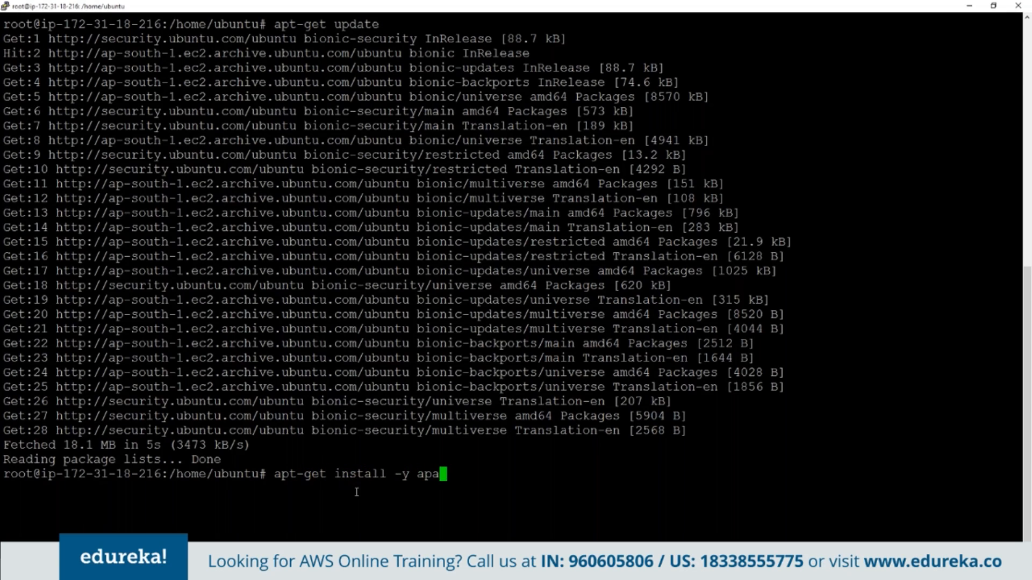
text(che2)
key(Return)
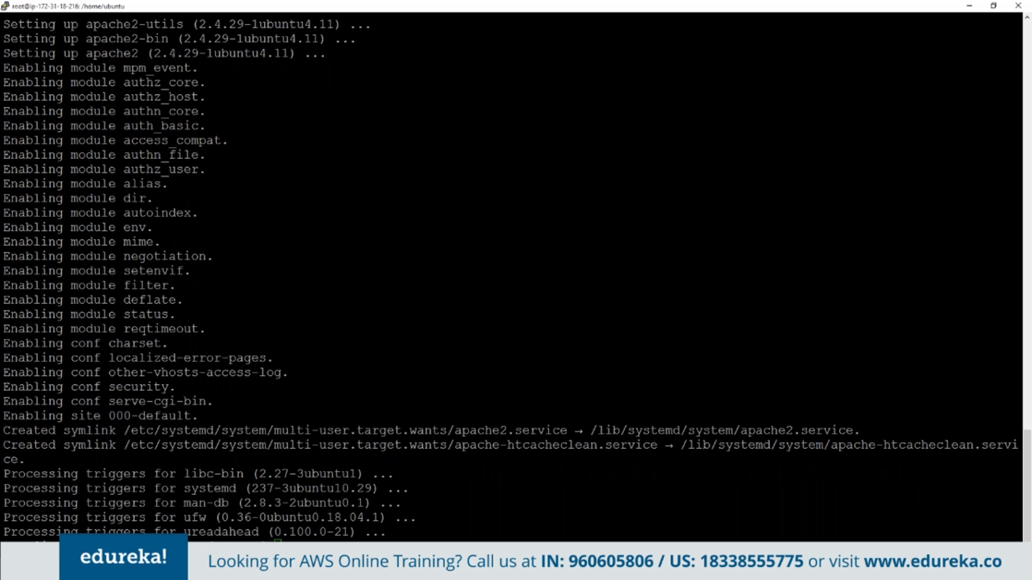
Step: Switch to the browser, load 13.233.149.198 in a new tab and look over the Apache2 Ubuntu default page
key(alt+Tab)
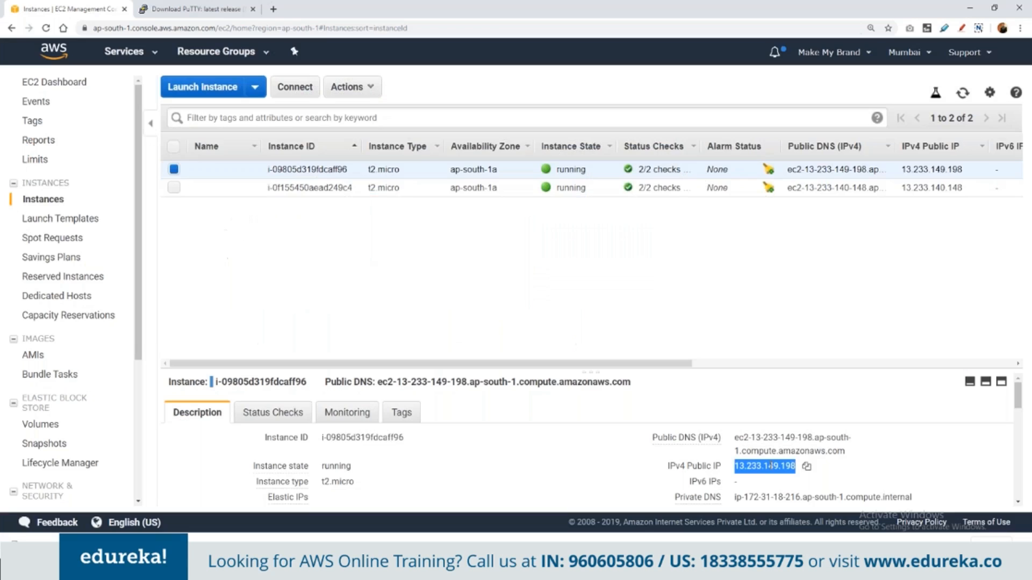
click(274, 9)
text(13.233.149.198)
key(Return)
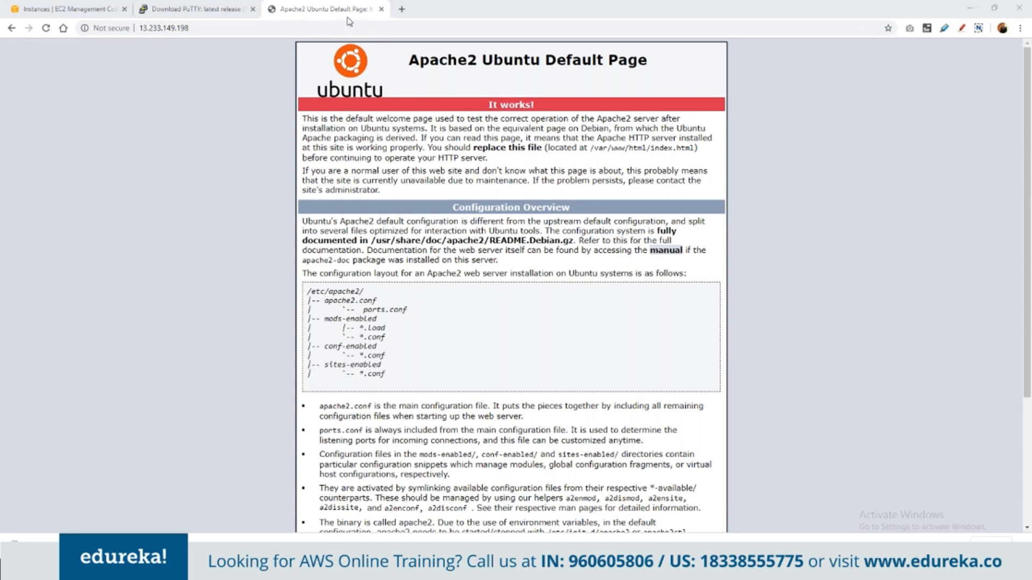
click(364, 71)
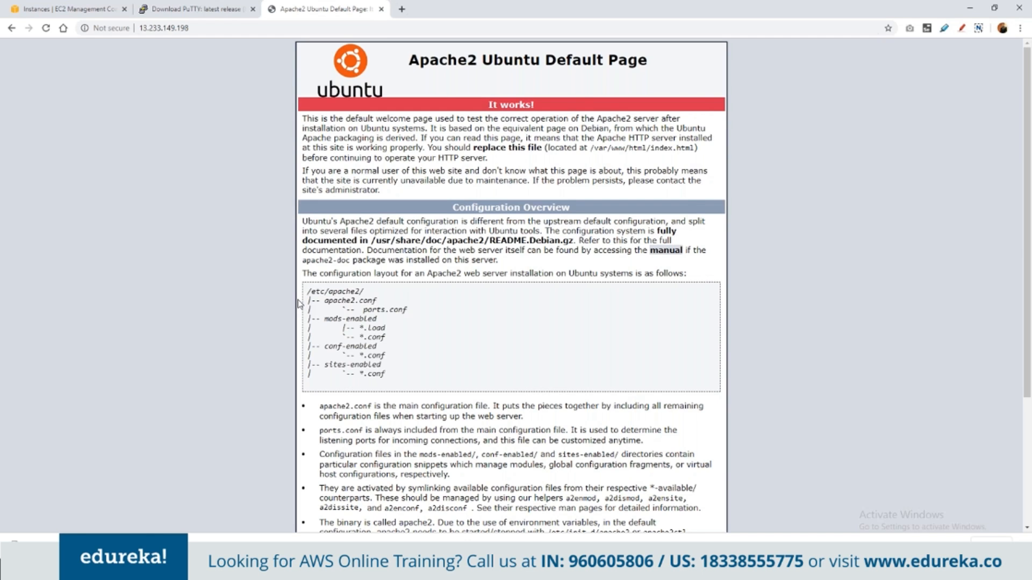
key(alt+Tab)
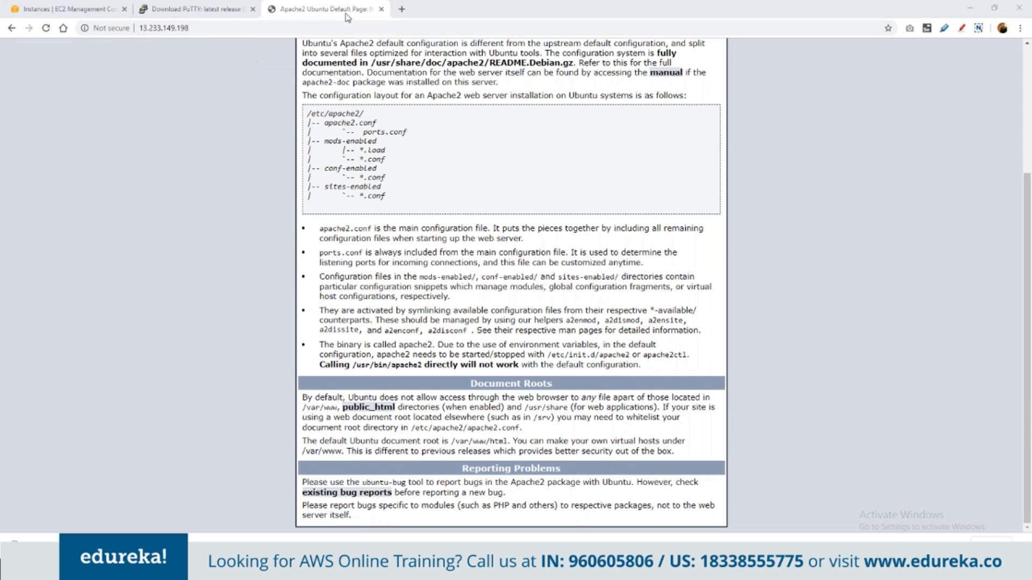
scroll(261, 187, up, 2)
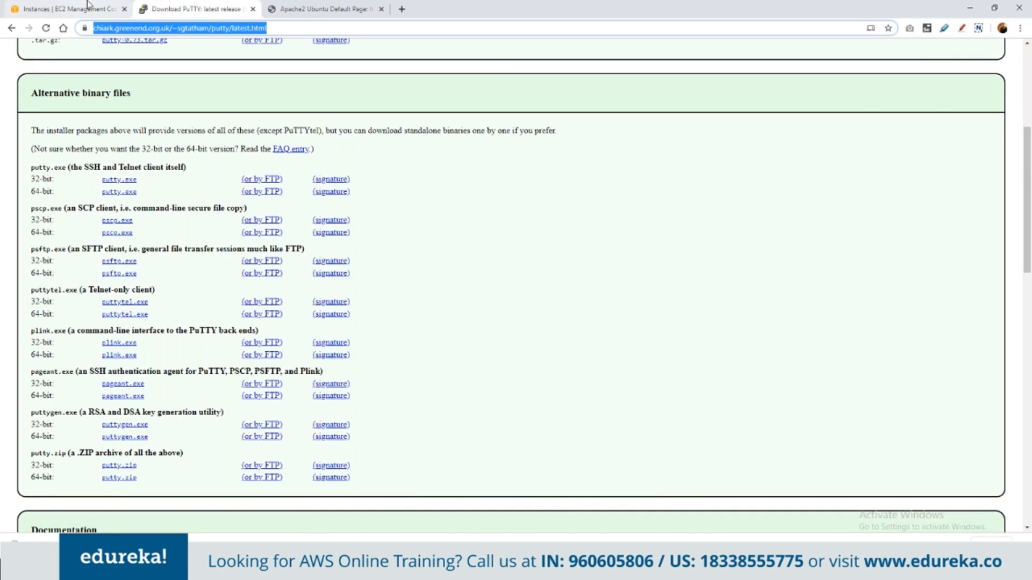
Step: Return to the EC2 instances list, select both running t2.micro instances and terminate them
click(86, 5)
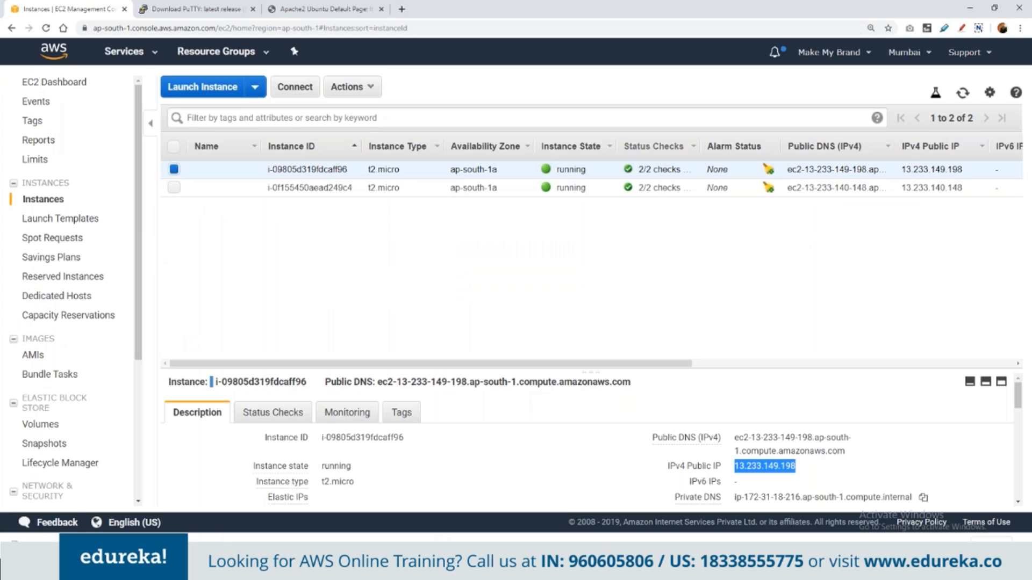
click(757, 476)
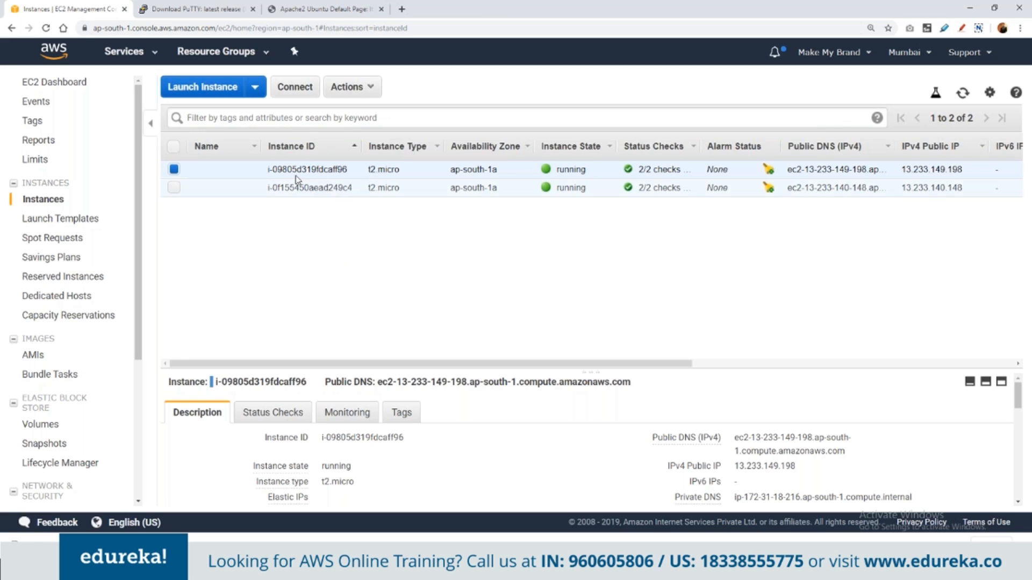
click(173, 188)
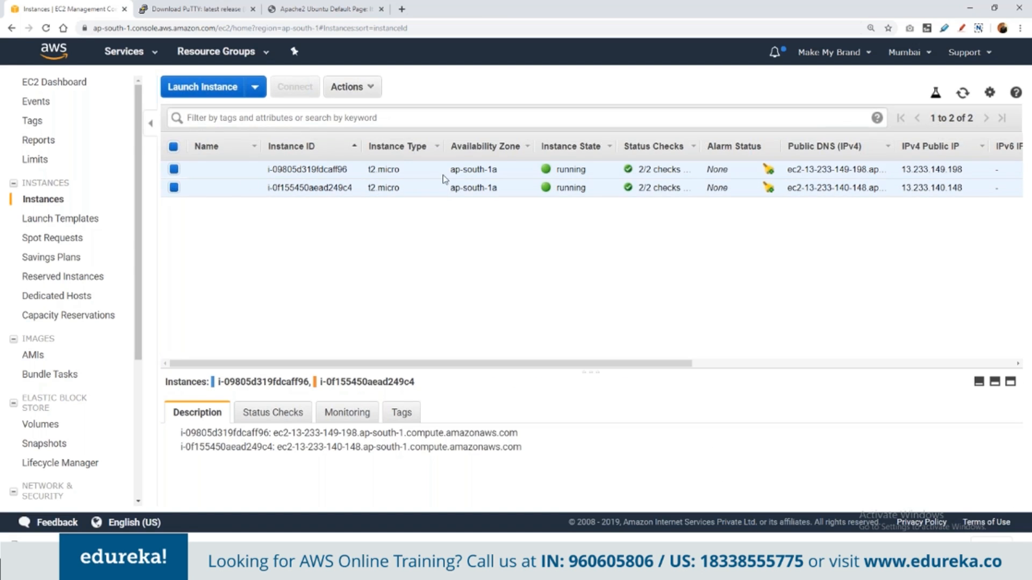
click(365, 87)
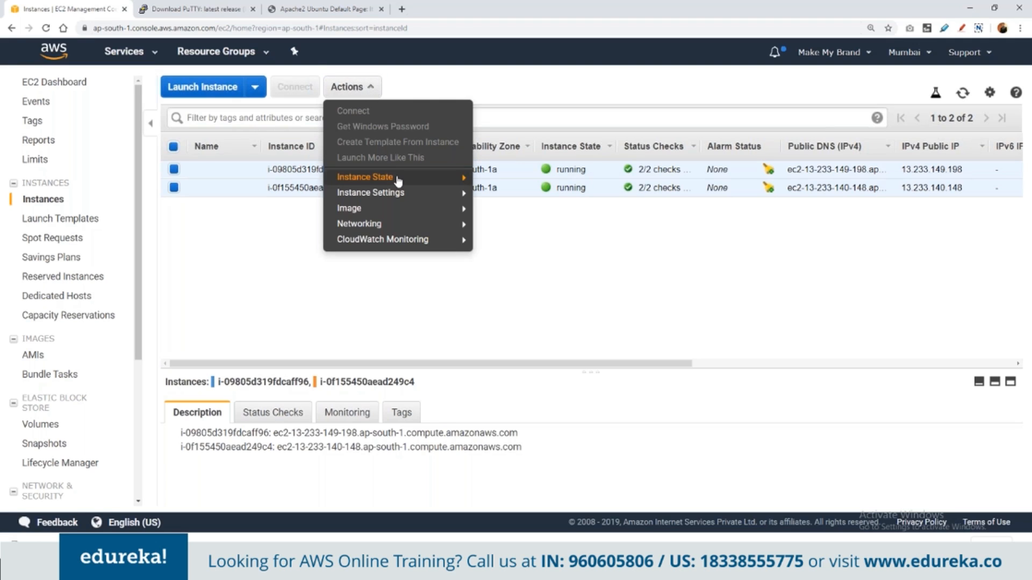
mouse_move(398, 181)
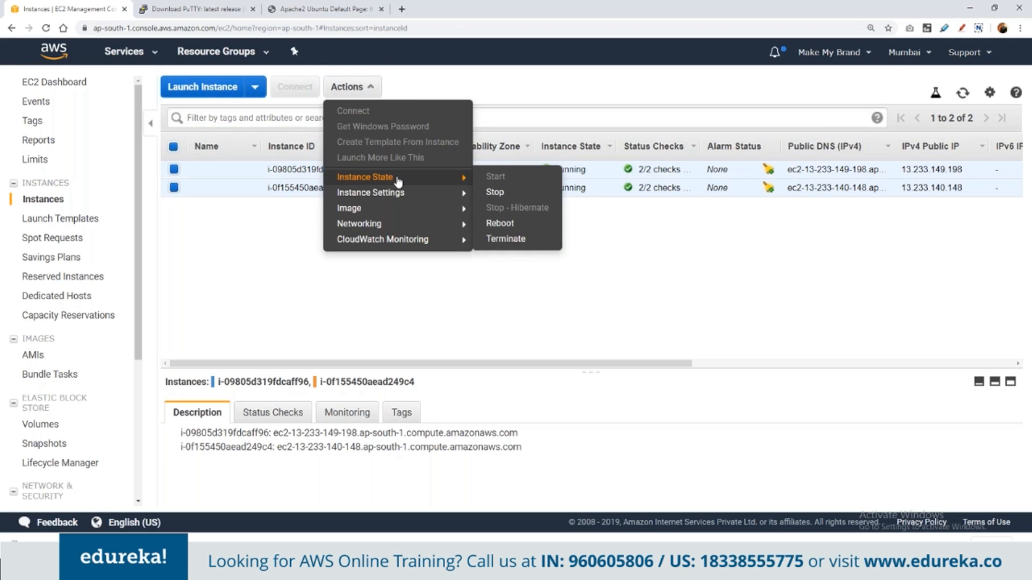
click(522, 240)
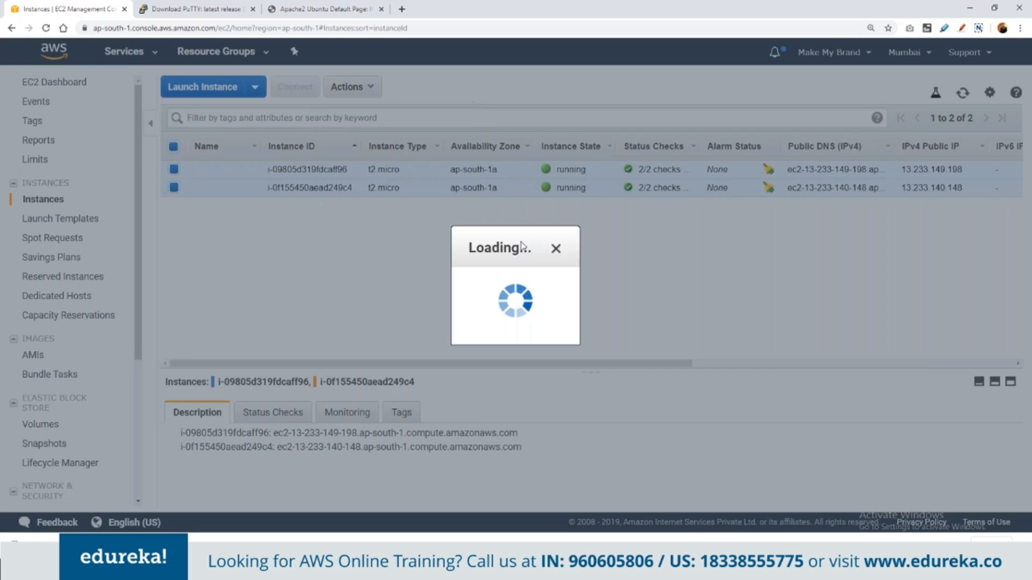
click(669, 379)
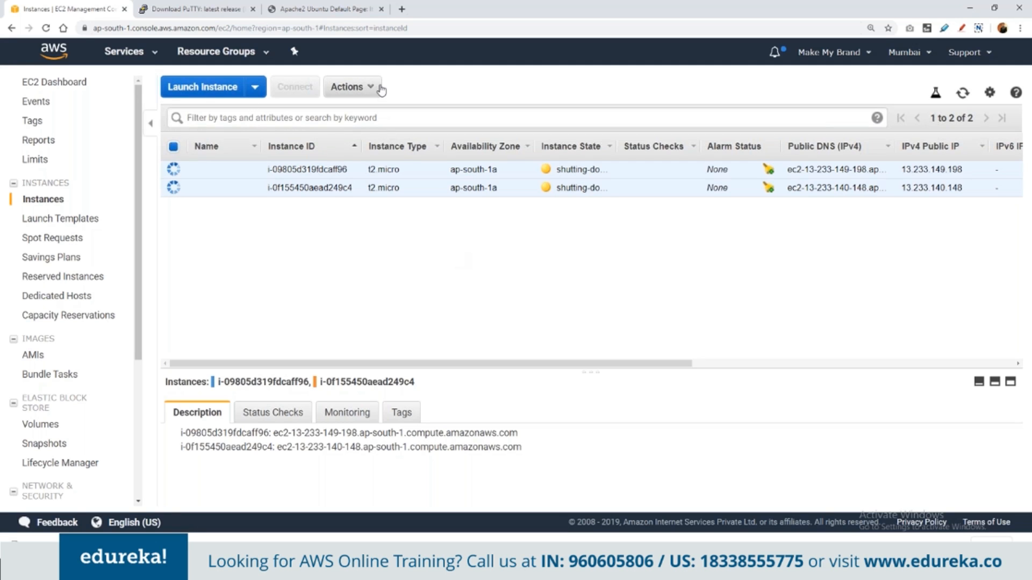
click(348, 86)
mouse_move(376, 177)
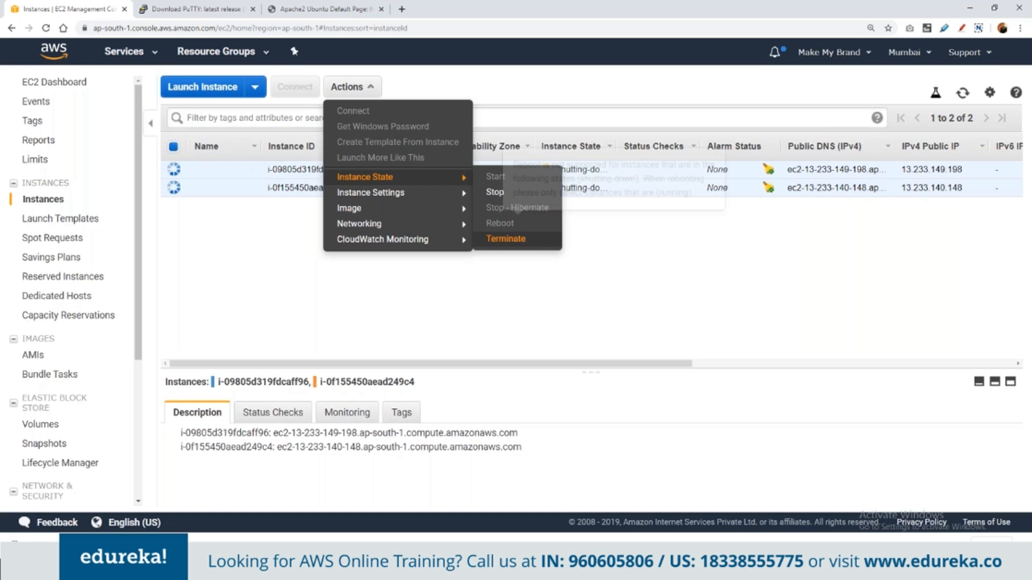
click(580, 291)
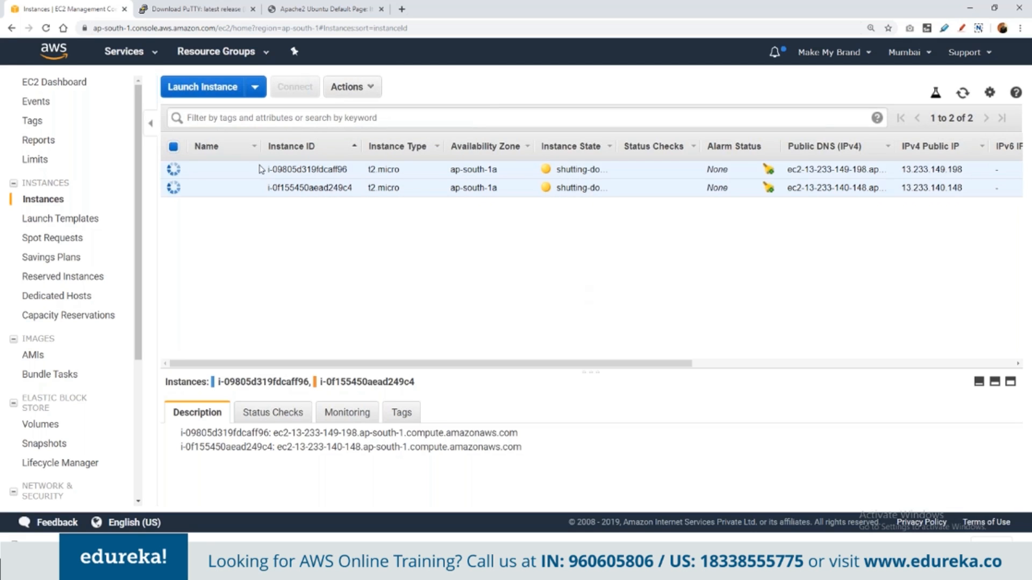
Step: Launch a t2.micro instance from Ubuntu Server 18.04 LTS using the existing key pair nov21
click(203, 87)
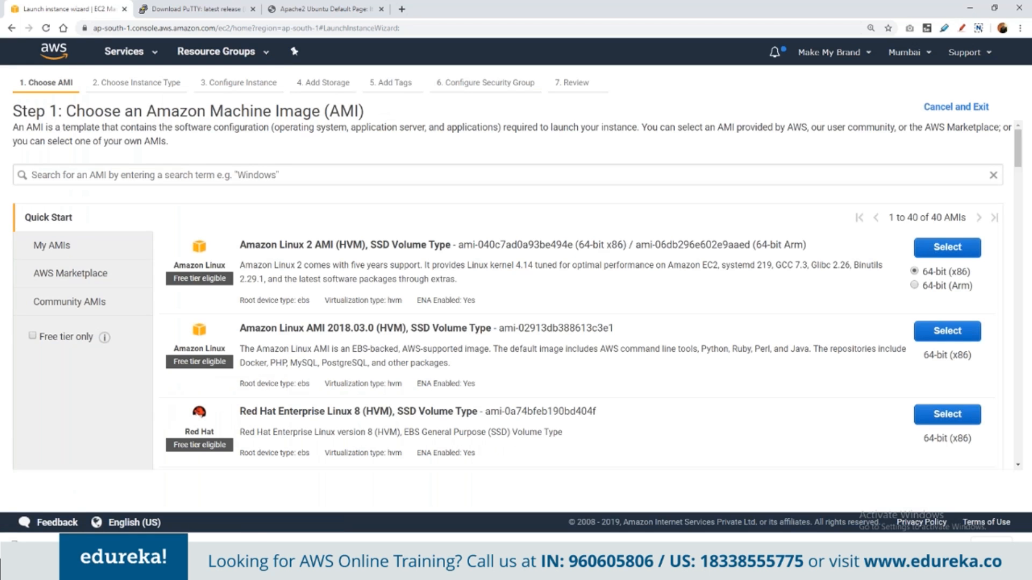
scroll(516, 295, down, 3)
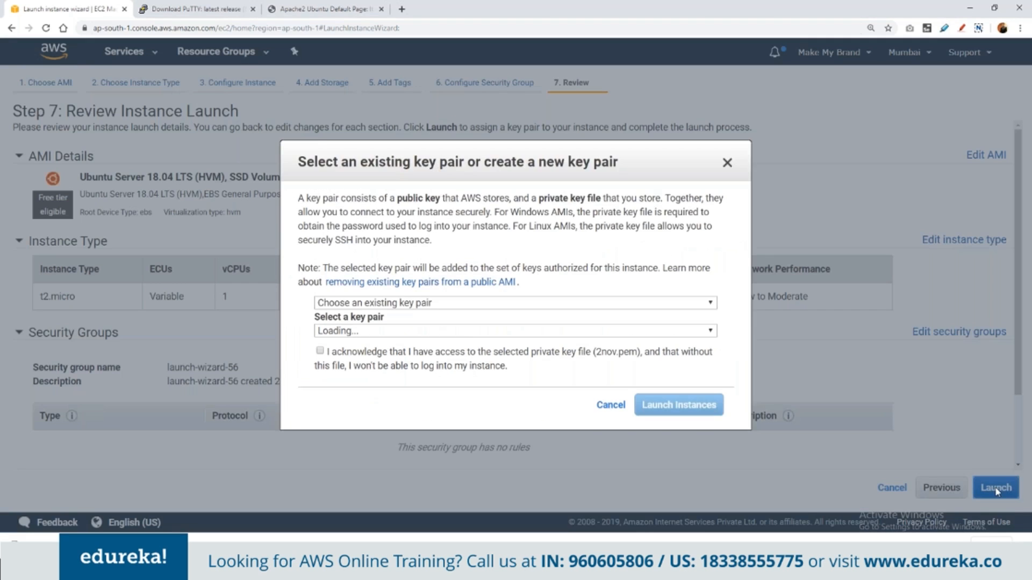
click(515, 331)
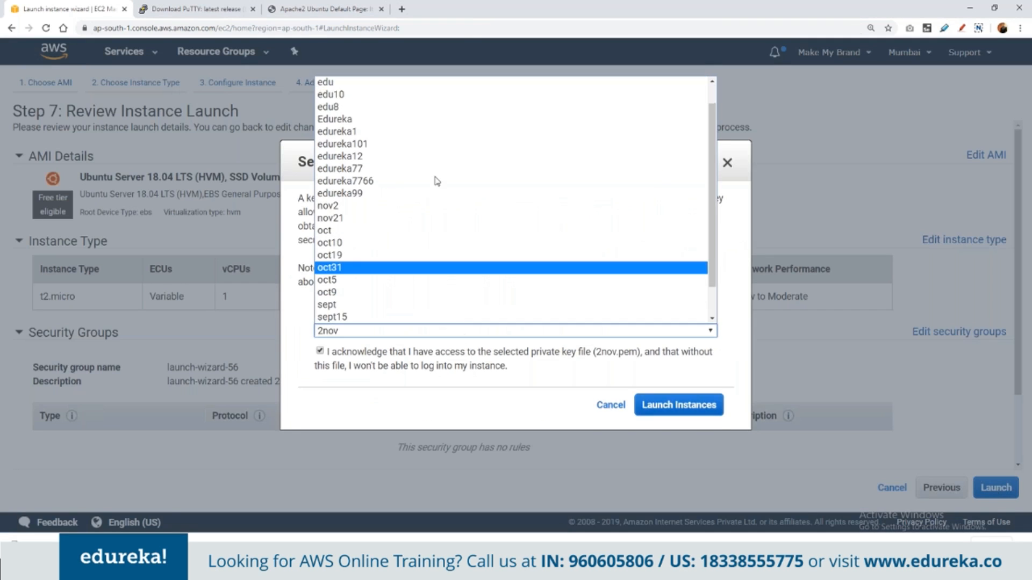
scroll(405, 94, up, 1)
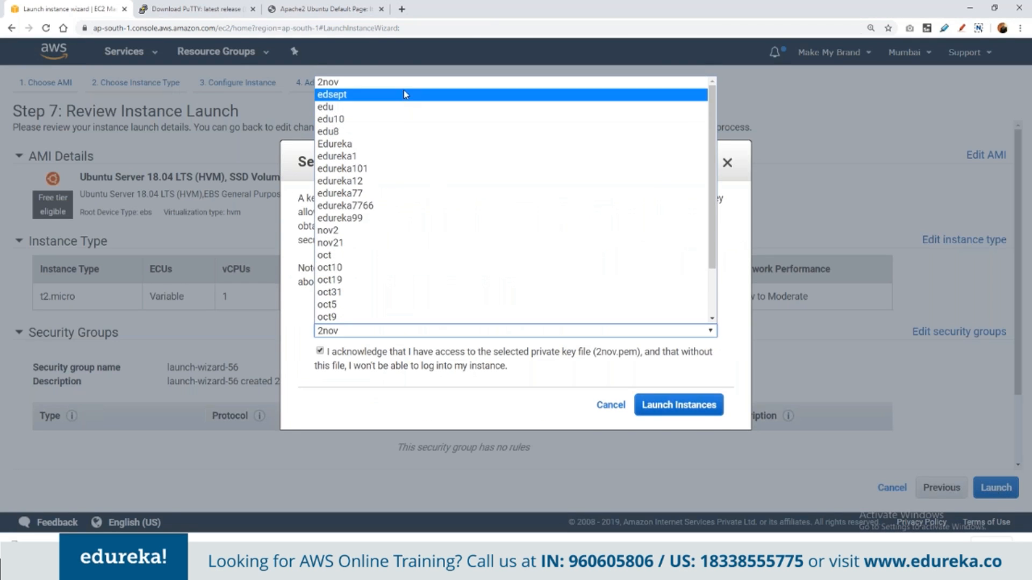
click(396, 242)
click(678, 405)
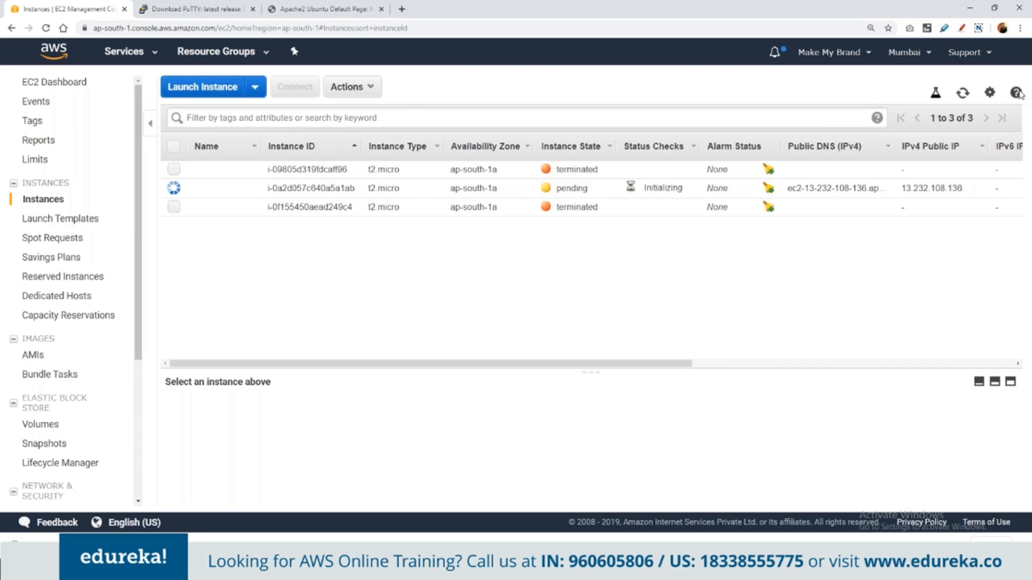
Step: Filter the instances list by Instance State: Running
click(418, 116)
text(state)
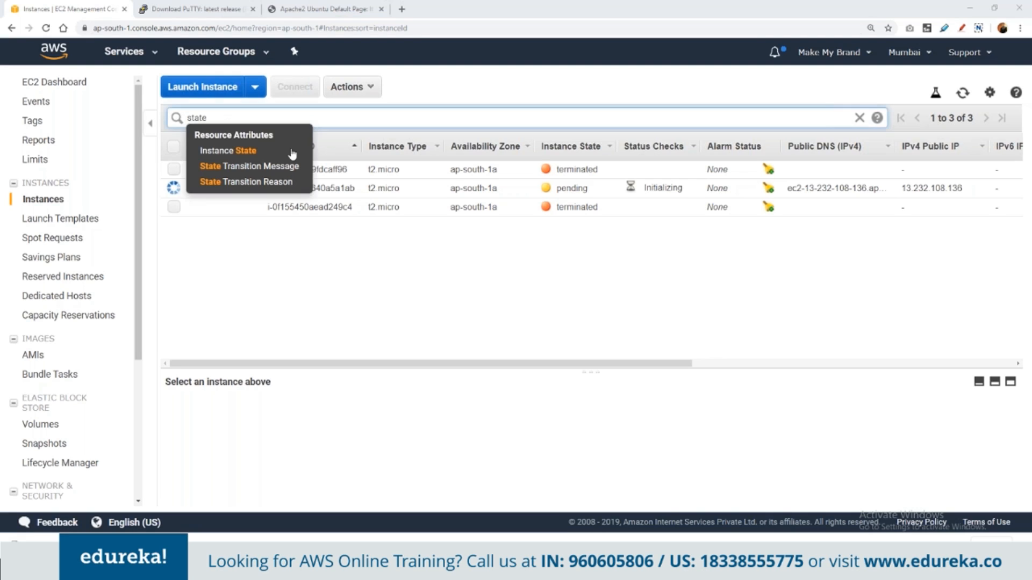
click(261, 155)
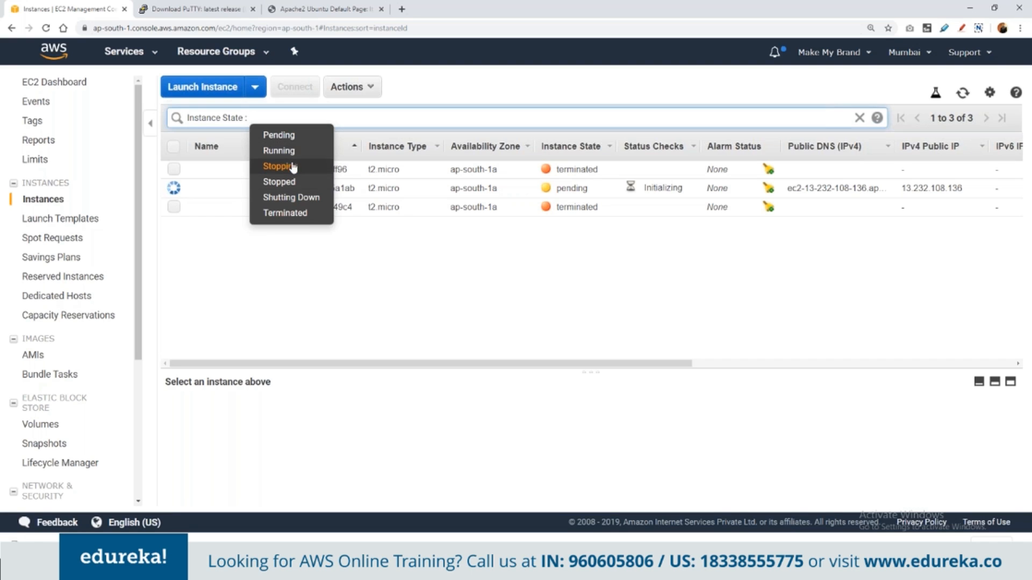
click(275, 152)
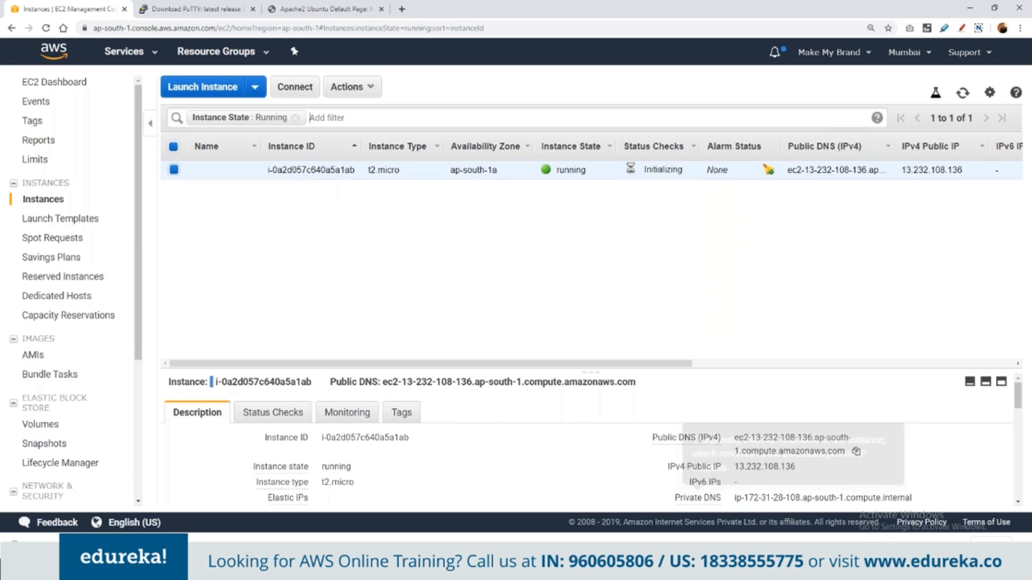
Step: Stop the running t2.micro instance
click(346, 87)
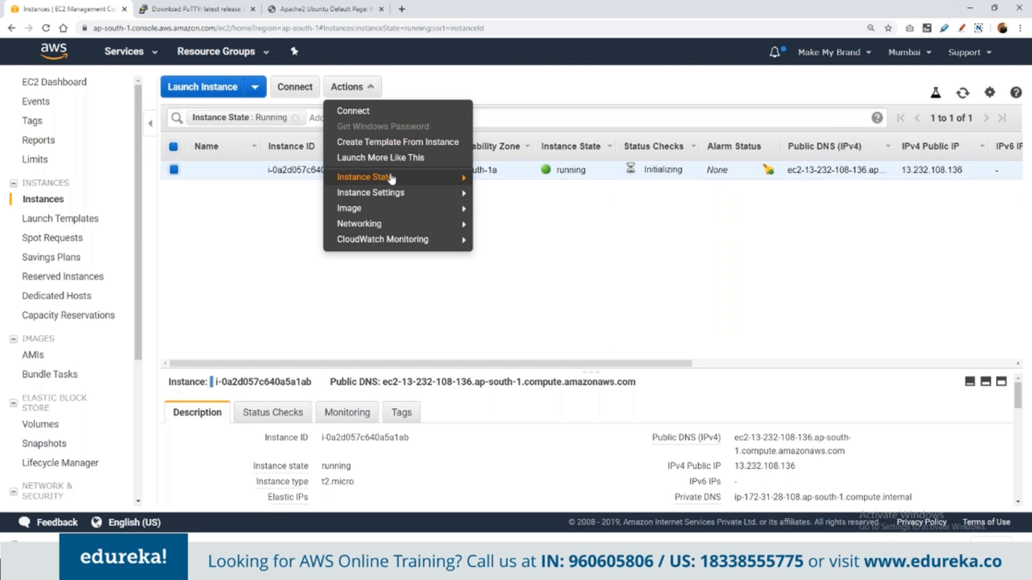
mouse_move(391, 176)
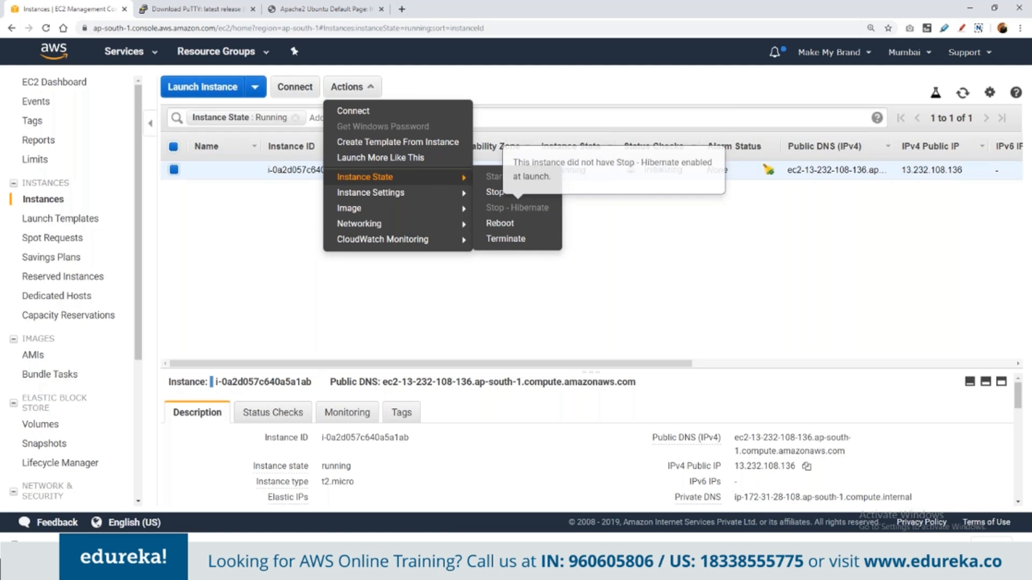
click(494, 192)
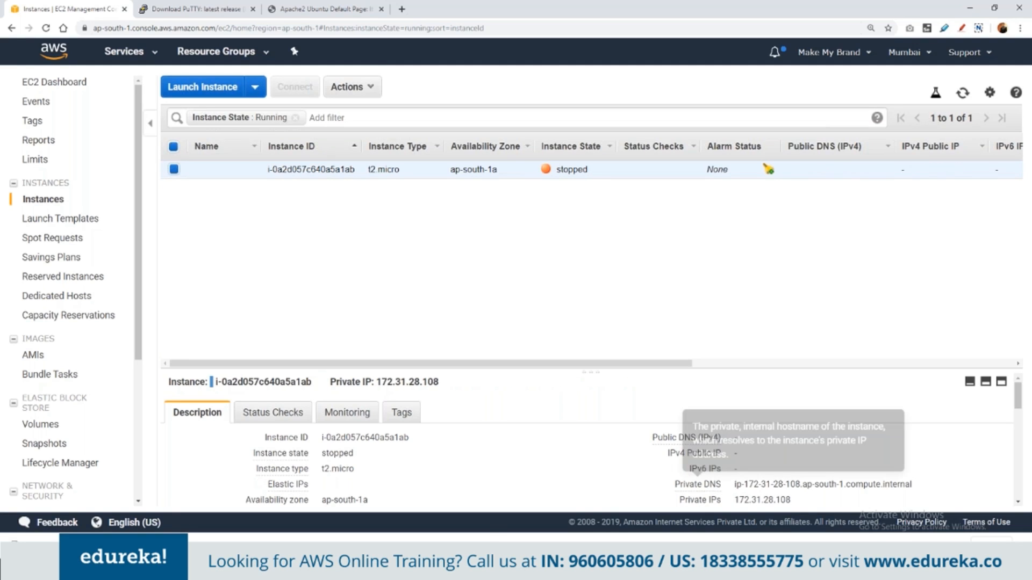
Step: Start the stopped t2.micro instance again and confirm
click(349, 87)
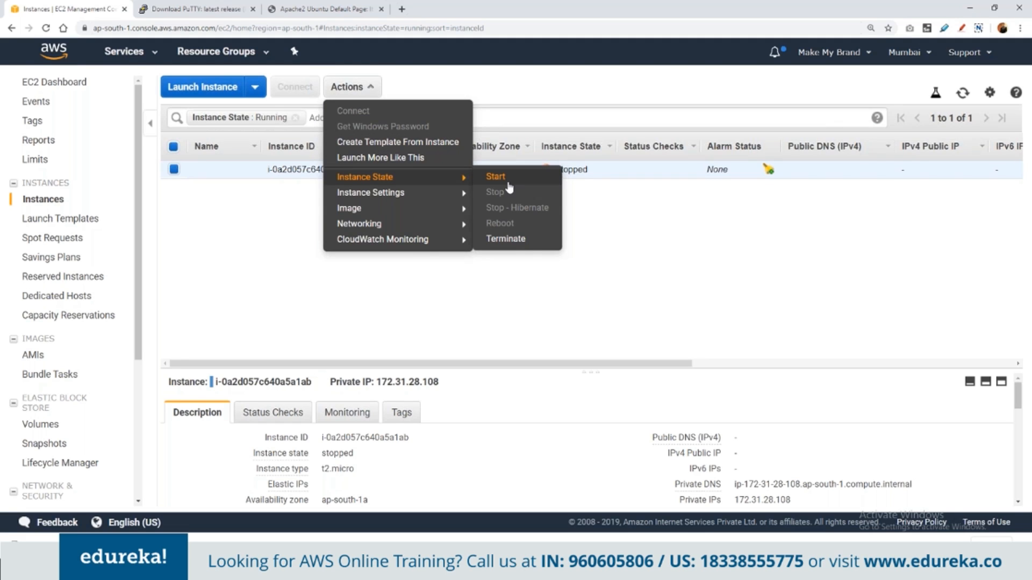
click(495, 178)
click(591, 334)
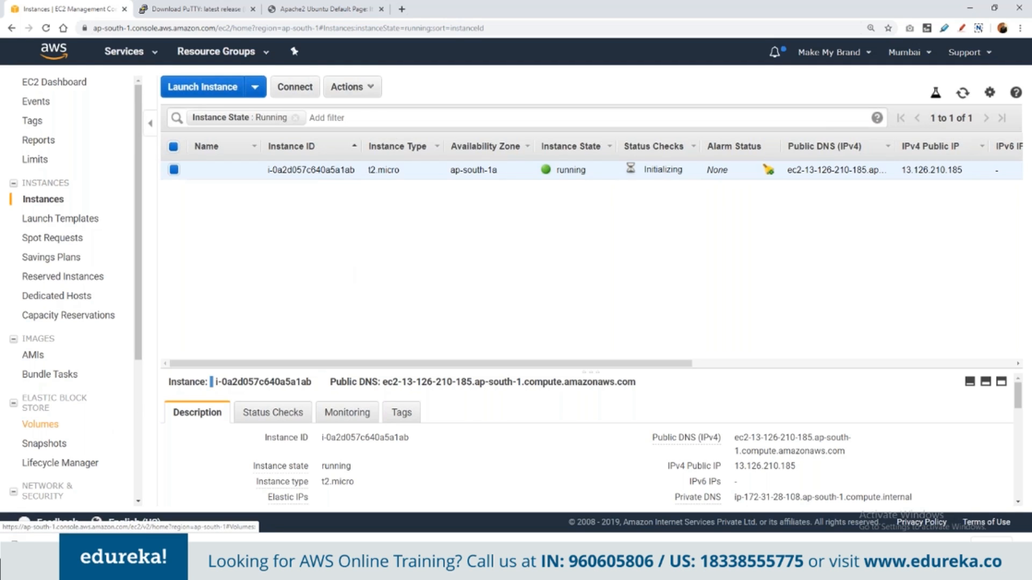
scroll(82, 412, down, 1)
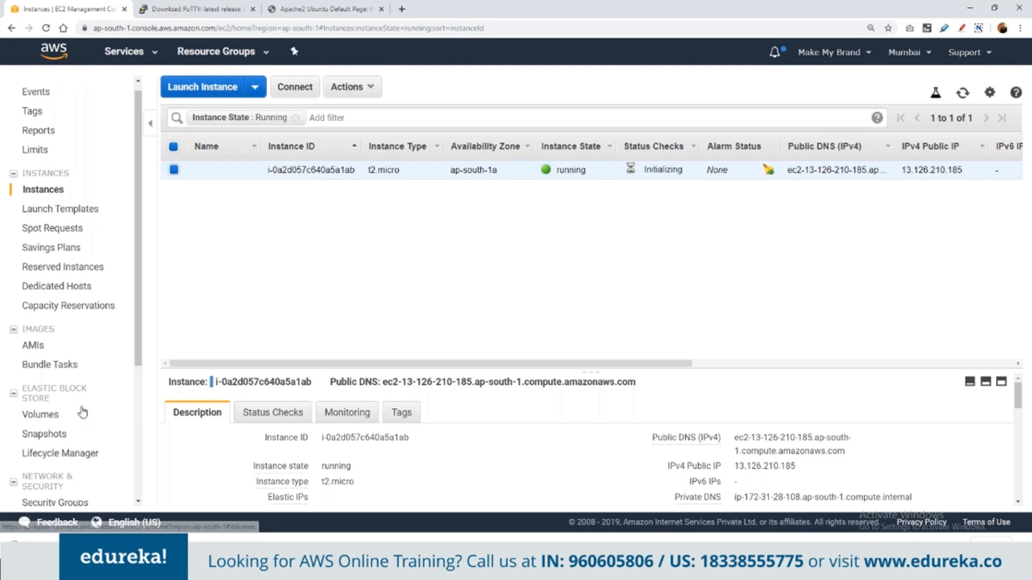
scroll(82, 413, down, 3)
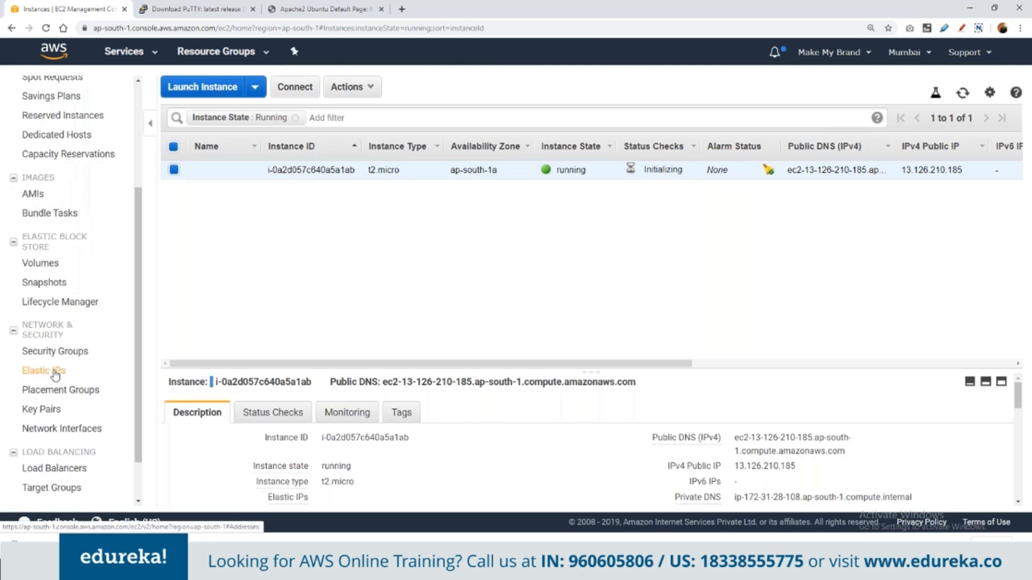
Step: Switch to the blank Notepad window and sketch a red underlined circle with a connector line leading to an upper branch
key(alt+Tab)
click(1025, 156)
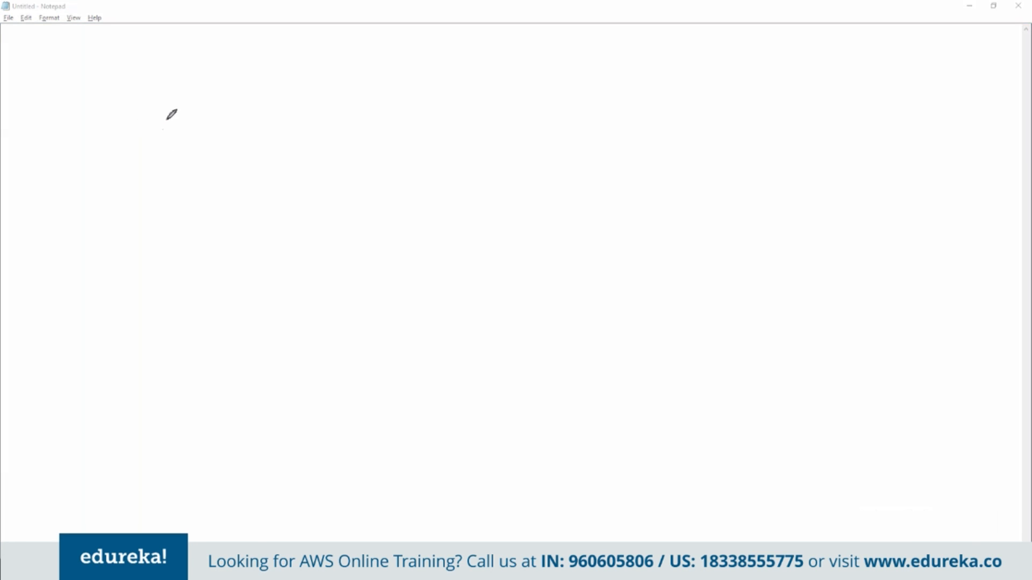
drag(166, 119, 170, 125)
drag(140, 215, 235, 215)
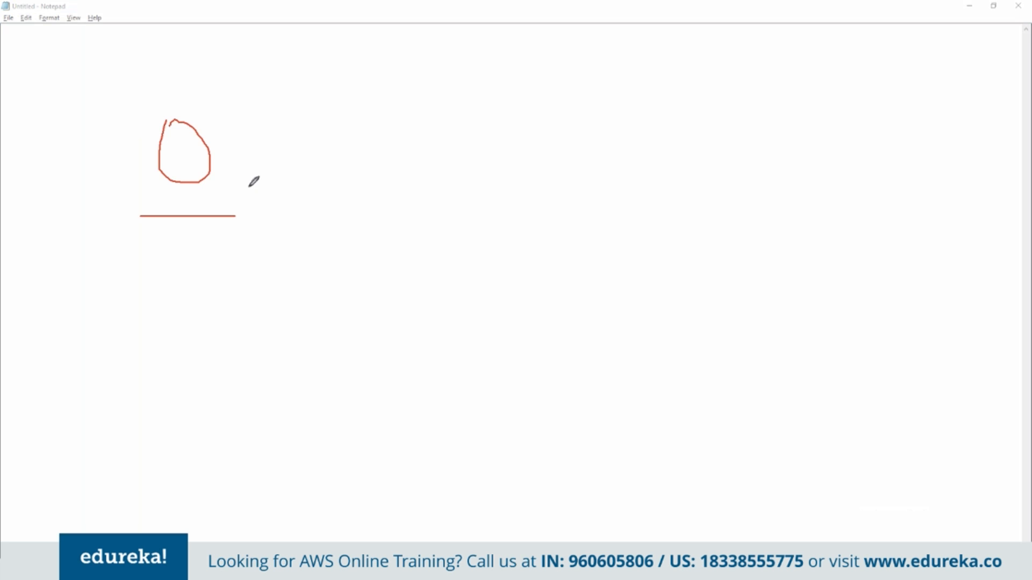
mouse_move(247, 186)
mouse_down()
mouse_move(385, 190)
mouse_move(376, 142)
mouse_move(425, 141)
mouse_up()
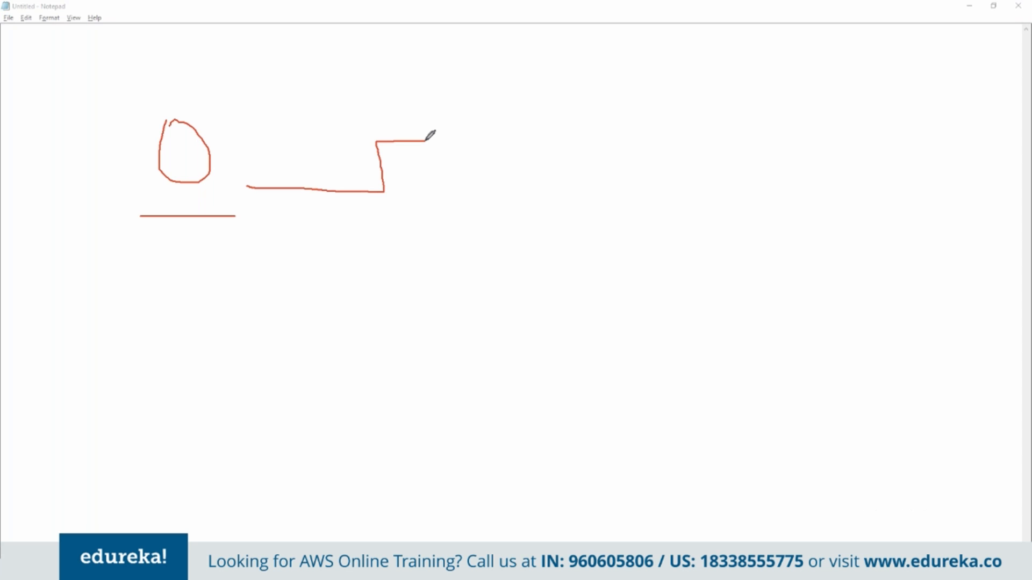
Step: Handwrite "9AM – 6PM" beside the upper branch of the sketch
mouse_move(493, 128)
mouse_down()
mouse_move(482, 132)
mouse_move(494, 168)
mouse_move(476, 162)
mouse_move(535, 158)
mouse_move(530, 144)
mouse_move(582, 122)
mouse_move(585, 166)
mouse_move(657, 145)
mouse_up()
mouse_move(724, 134)
mouse_down()
mouse_move(752, 156)
mouse_move(740, 152)
mouse_move(774, 159)
mouse_up()
mouse_move(767, 132)
mouse_down()
mouse_move(797, 158)
mouse_move(821, 125)
mouse_move(824, 164)
mouse_up()
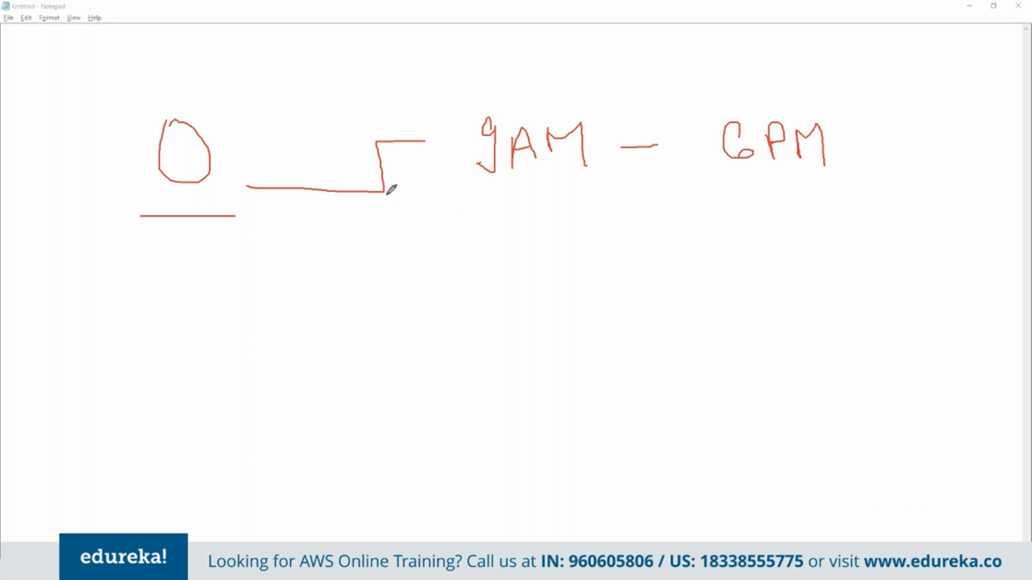
Step: Add a lower branch and a second line under the circle, and handwrite an underlined "6PM – 9AM" beside the branch
mouse_move(385, 192)
mouse_down()
mouse_move(388, 282)
mouse_move(476, 290)
mouse_up()
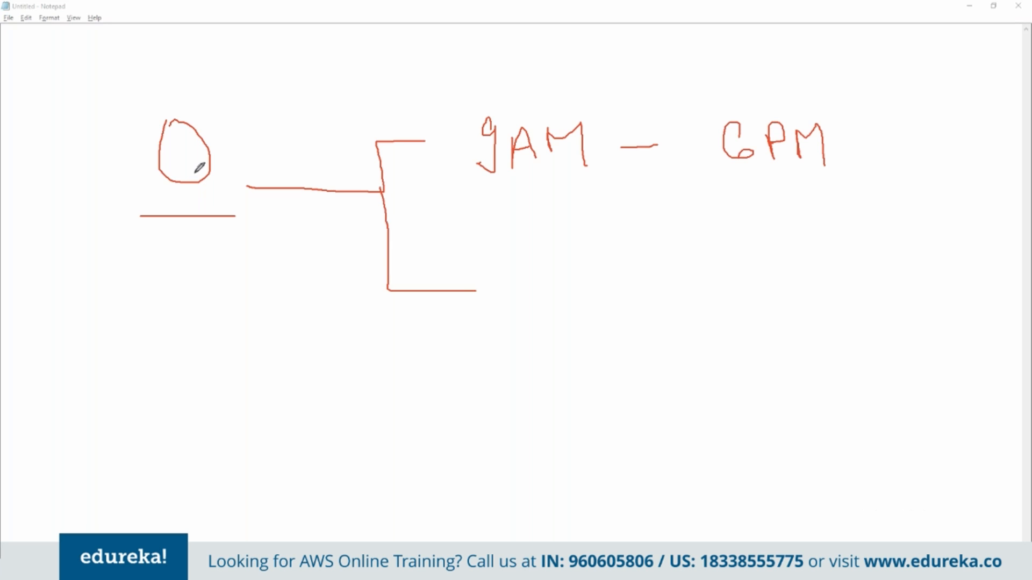
drag(140, 202, 258, 202)
mouse_move(518, 258)
mouse_down()
mouse_move(517, 277)
mouse_move(511, 269)
mouse_move(554, 283)
mouse_move(555, 267)
mouse_move(588, 246)
mouse_move(599, 271)
mouse_move(741, 243)
mouse_move(744, 271)
mouse_move(713, 276)
mouse_up()
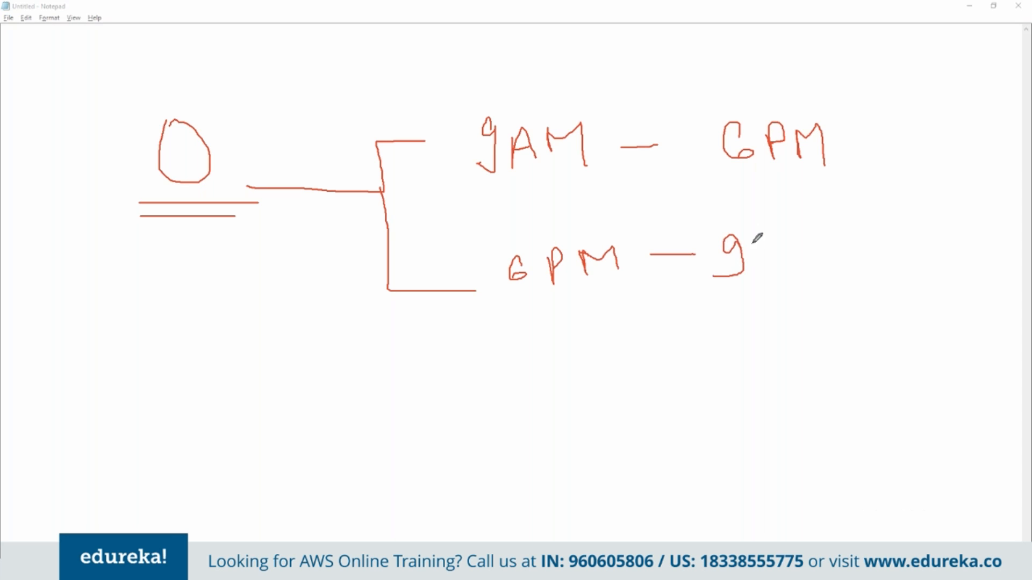
mouse_move(753, 233)
mouse_down()
mouse_move(760, 275)
mouse_move(766, 249)
mouse_move(777, 272)
mouse_move(774, 250)
mouse_move(810, 241)
mouse_move(841, 263)
mouse_up()
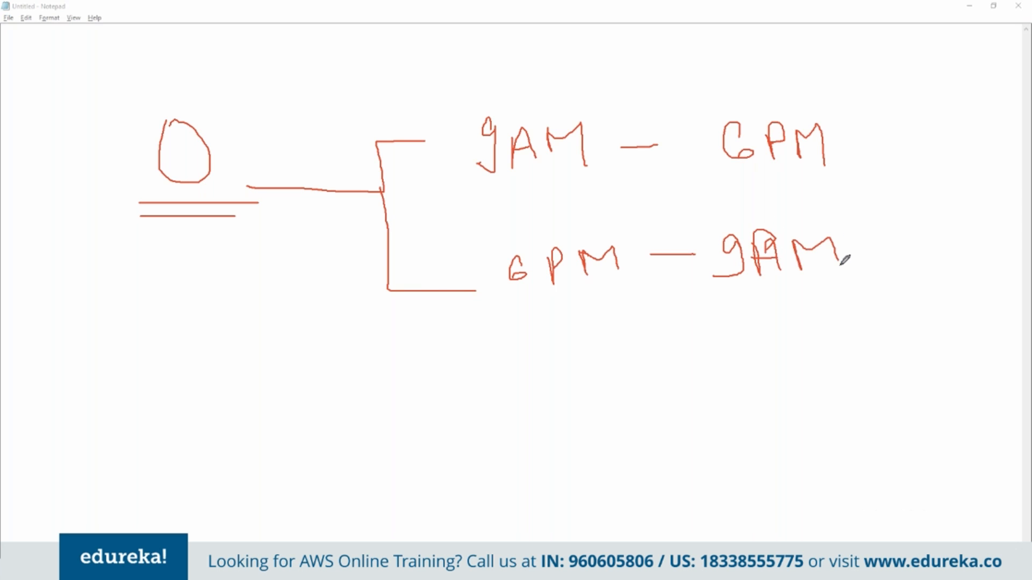
drag(499, 297, 887, 294)
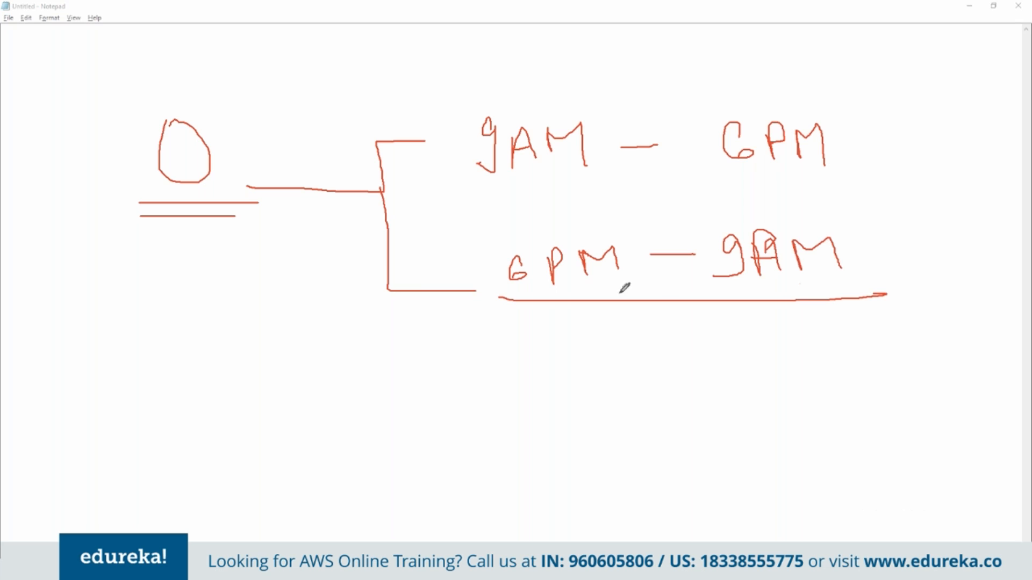